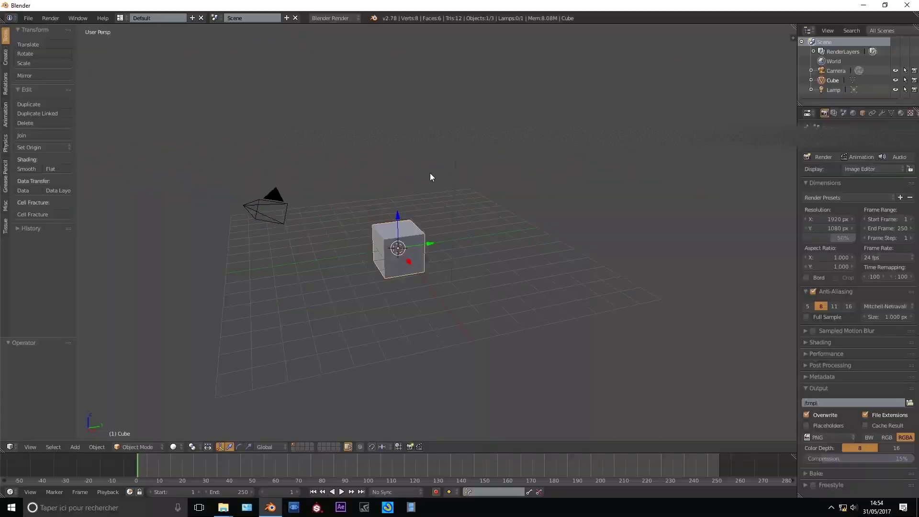
Open Xwing_Crash_002.blend from recent files and orbit the view toward the X-wing.
scroll(437, 177, up, 3)
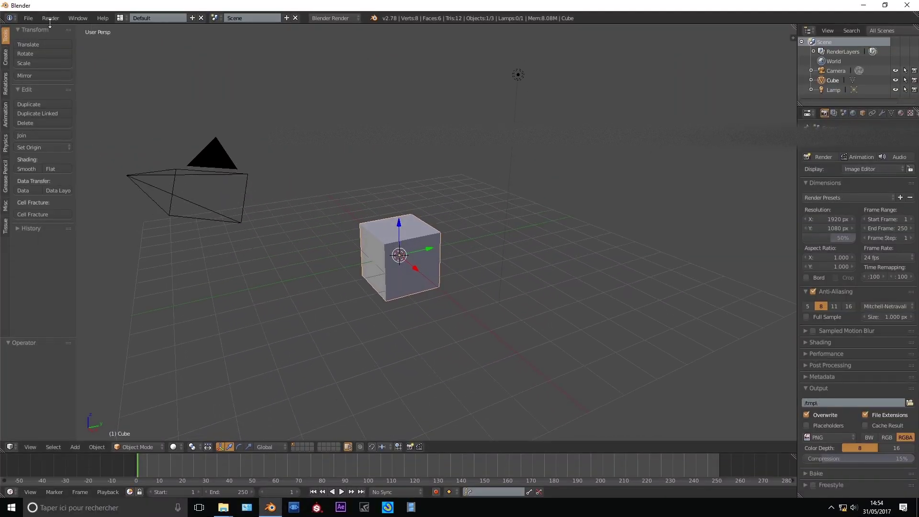
click(28, 18)
mouse_move(102, 50)
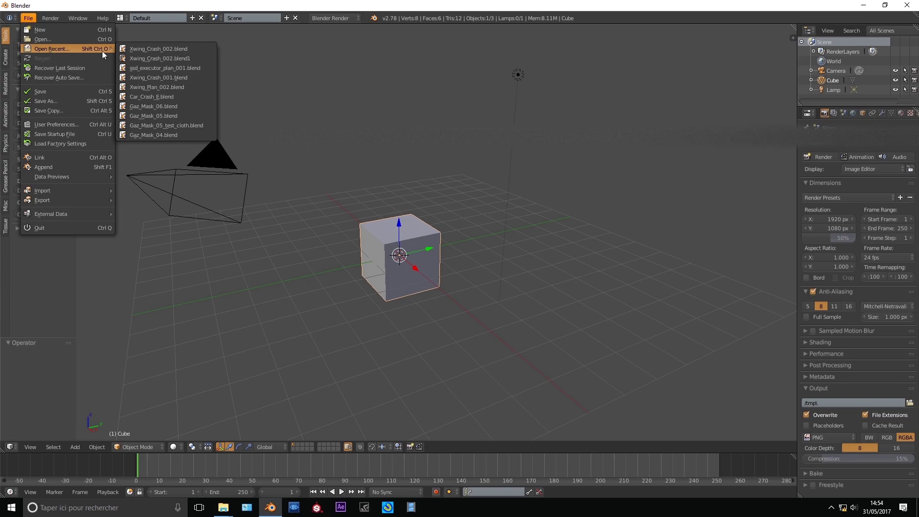
click(139, 49)
middle_drag(599, 286, 279, 206)
scroll(305, 243, up, 3)
scroll(401, 214, down, 4)
Play the crash animation, orbit out over the runway, then view through the scene camera.
key(alt+a)
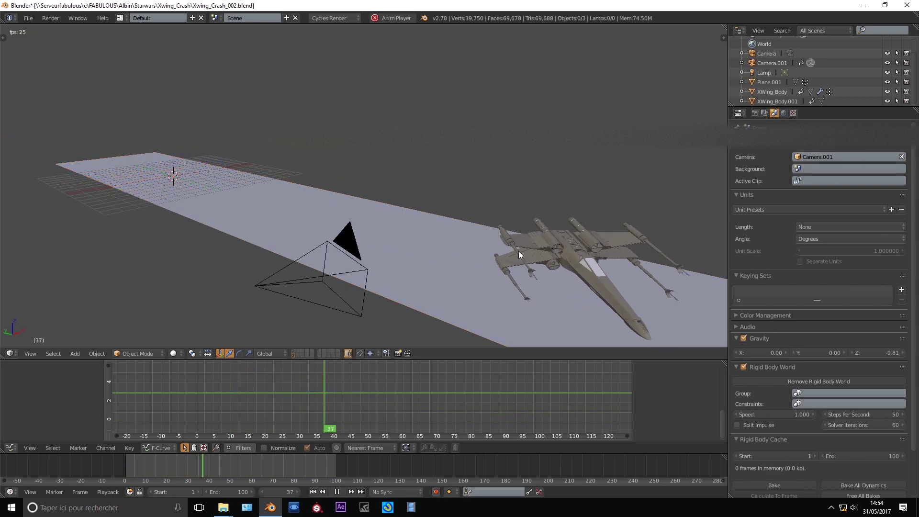
scroll(339, 196, down, 5)
mouse_move(339, 196)
middle_down()
mouse_move(434, 212)
mouse_move(342, 202)
middle_up()
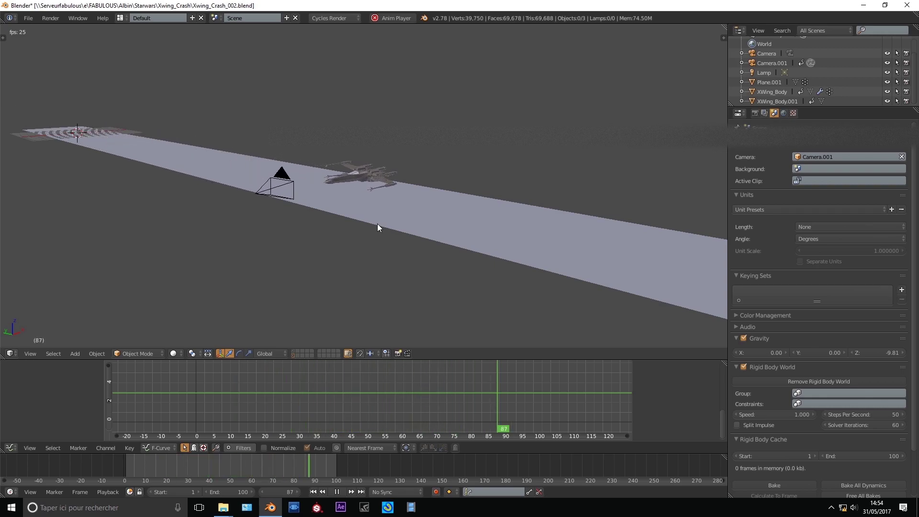
key(KP_0)
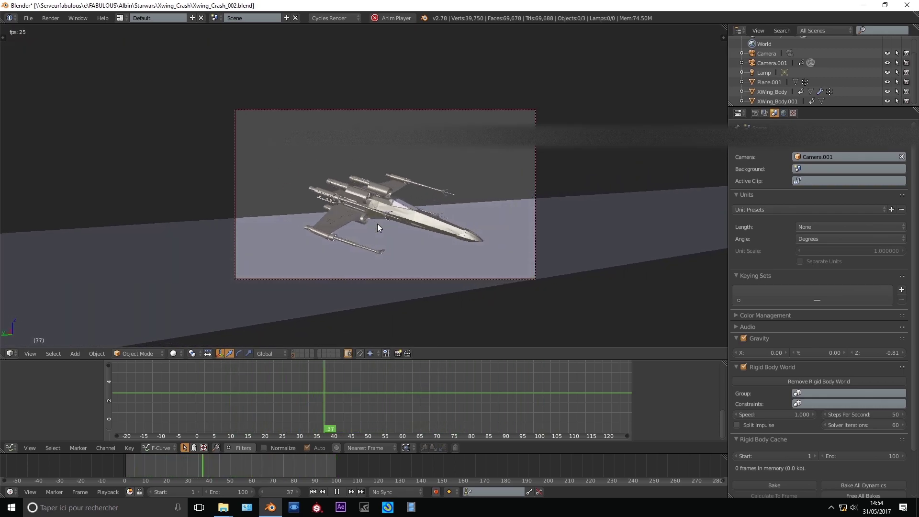
Stop playback, select Camera.001 and enlarge the Graph Editor.
key(alt+a)
right_click(451, 111)
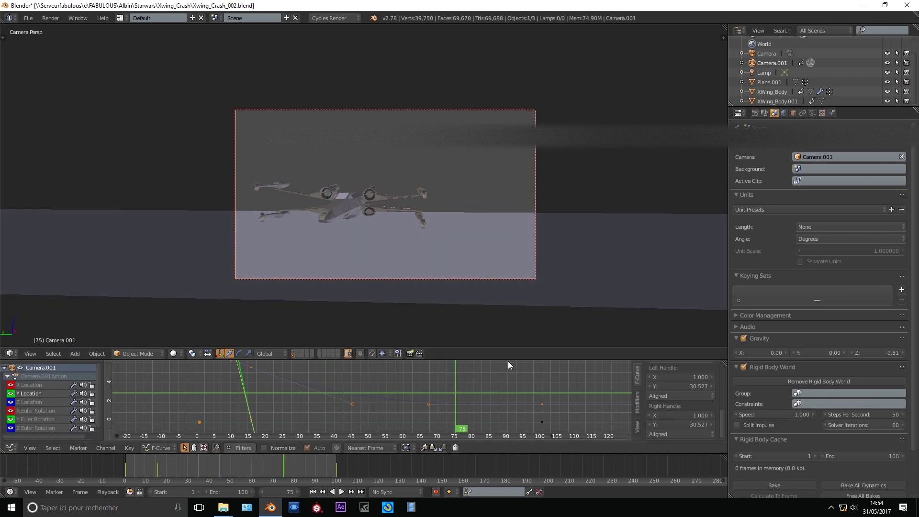
drag(507, 360, 507, 312)
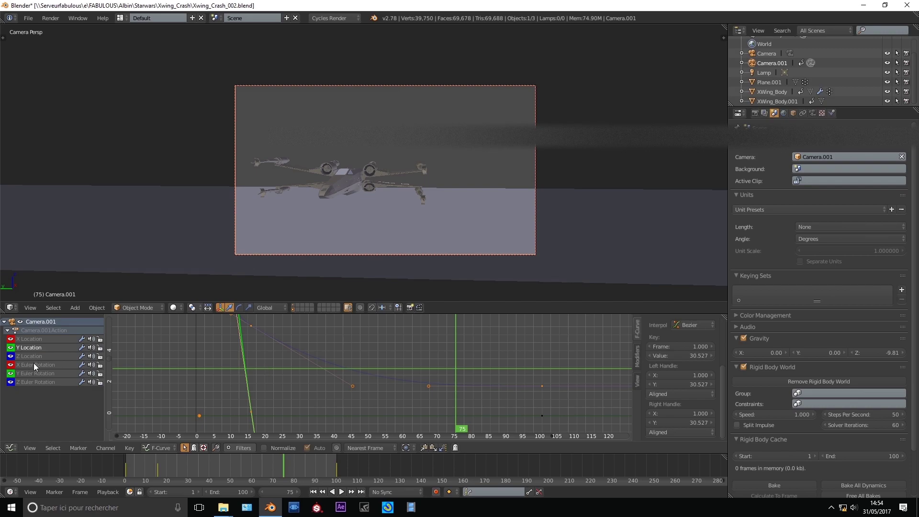
Add a Noise modifier to the X Euler Rotation curve with scale 10 and strength 0.05.
click(638, 360)
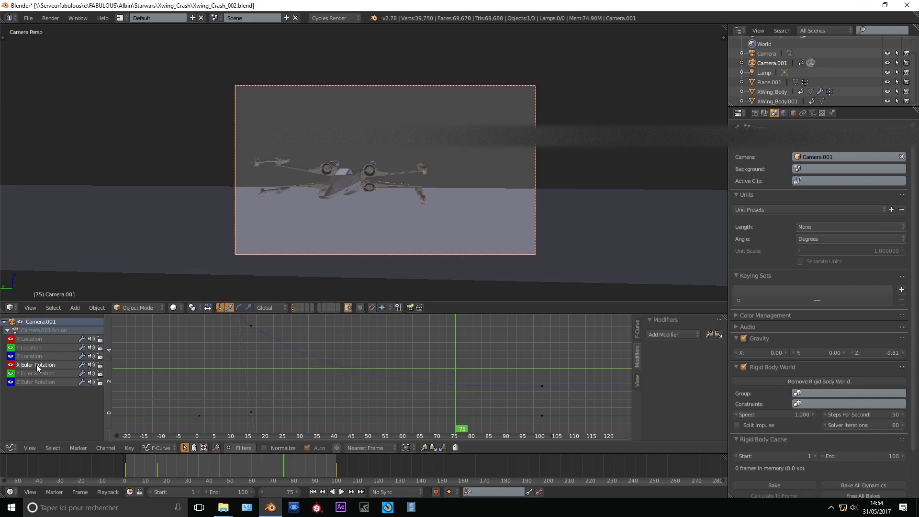
click(694, 334)
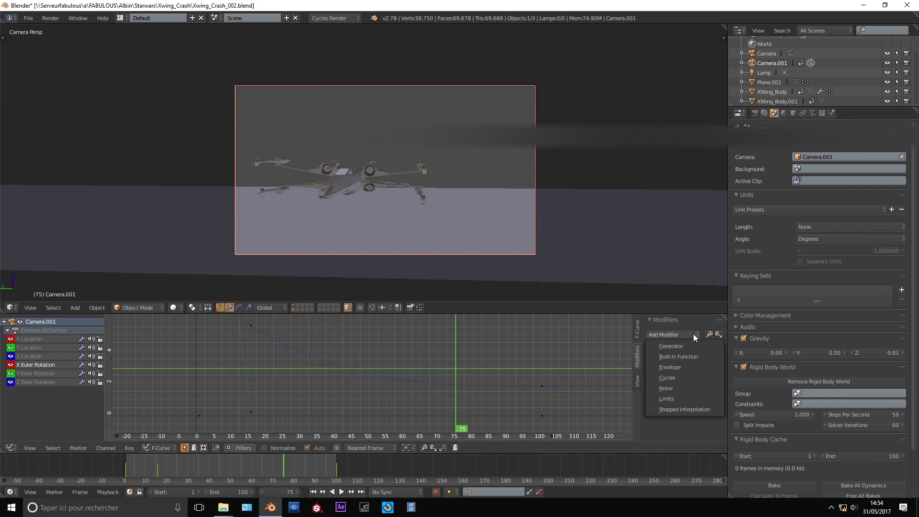
click(677, 387)
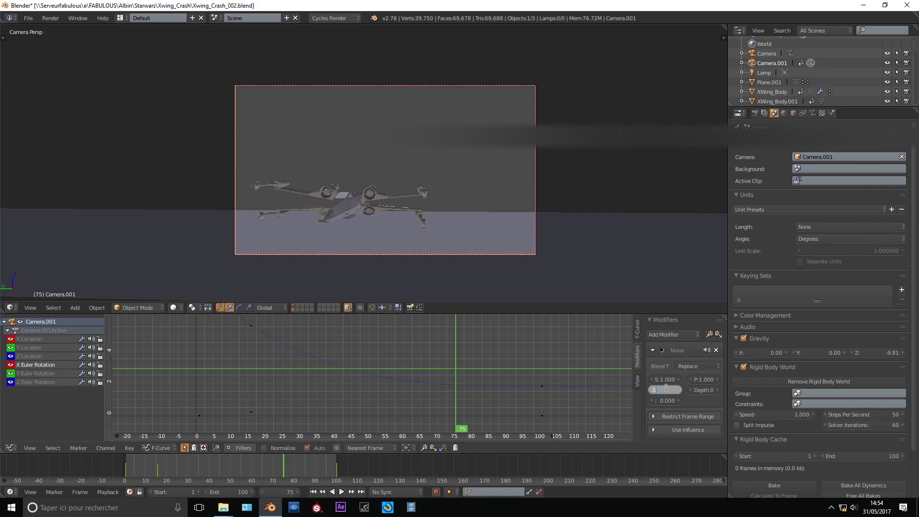
key(Return)
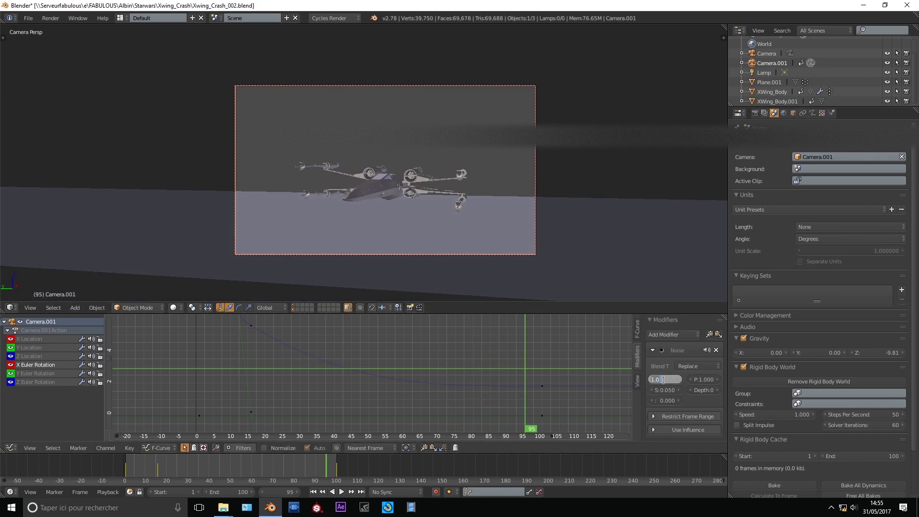
key(Return)
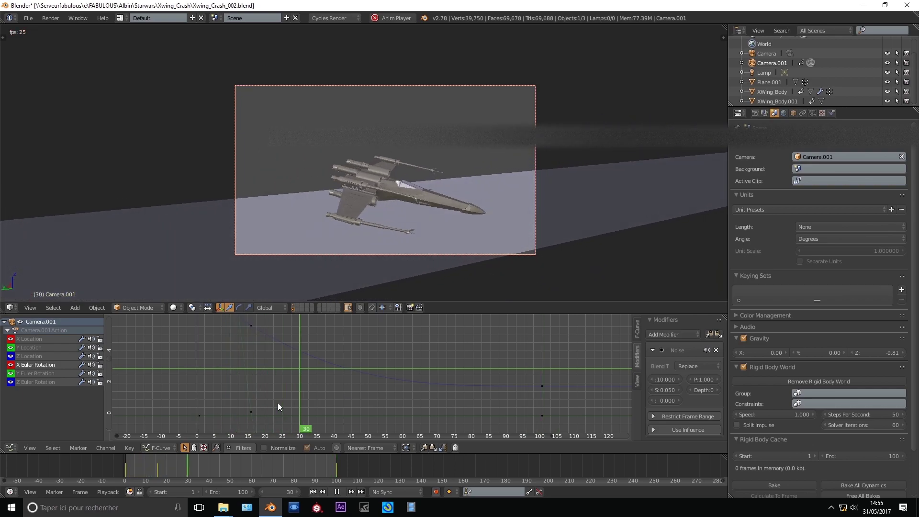
key(alt+a)
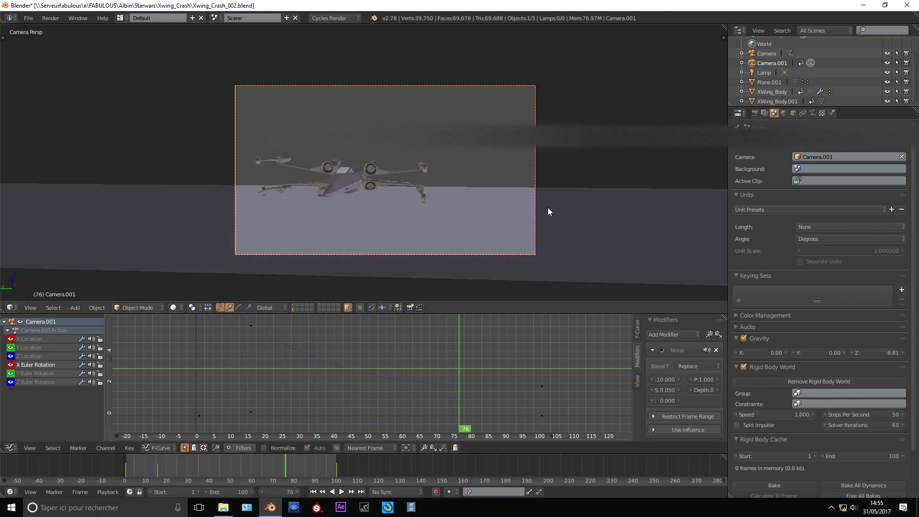
key(n)
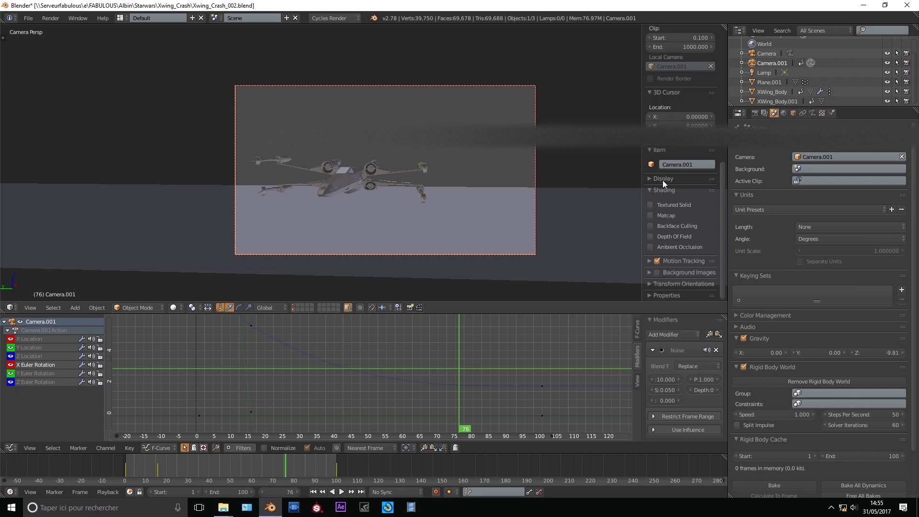
Enable World Background in the viewport display options and preview the animation.
click(663, 180)
click(663, 203)
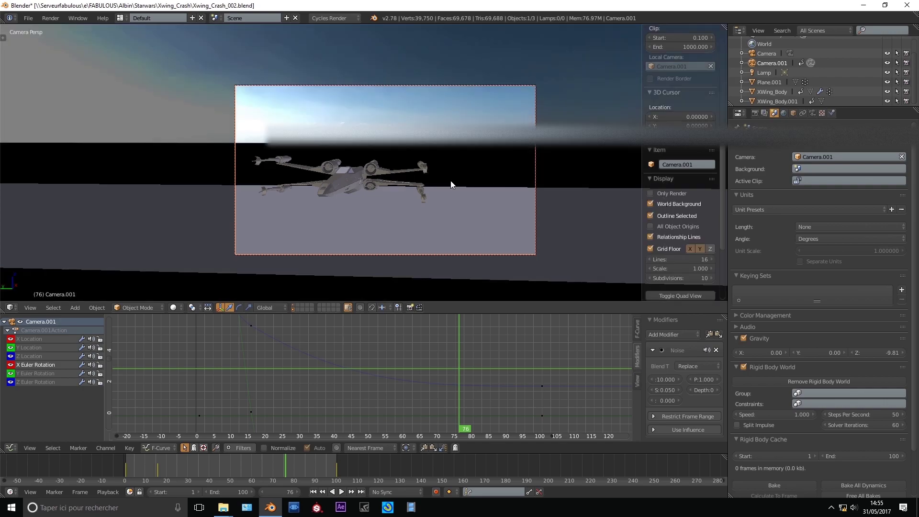
key(alt+a)
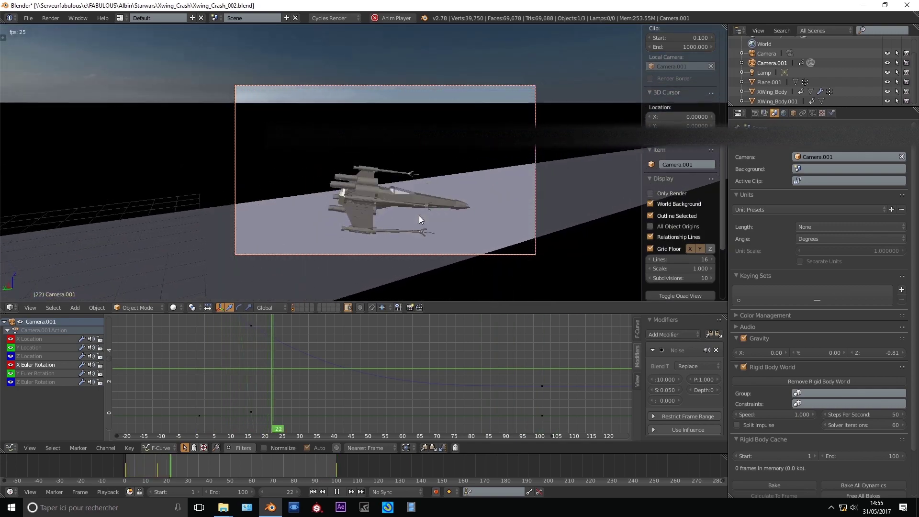
key(alt+a)
Select Plane.001, switch the viewport to textured shading and replay the animation.
right_click(482, 242)
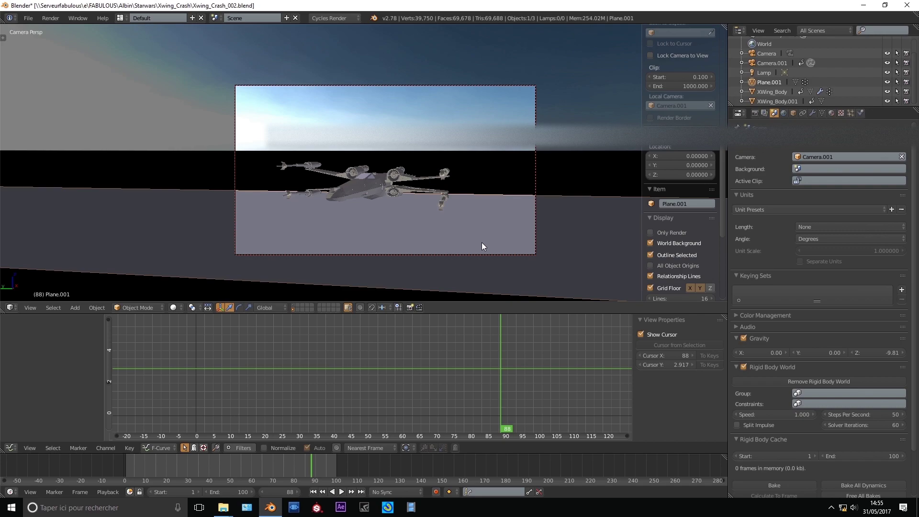
click(177, 307)
click(217, 253)
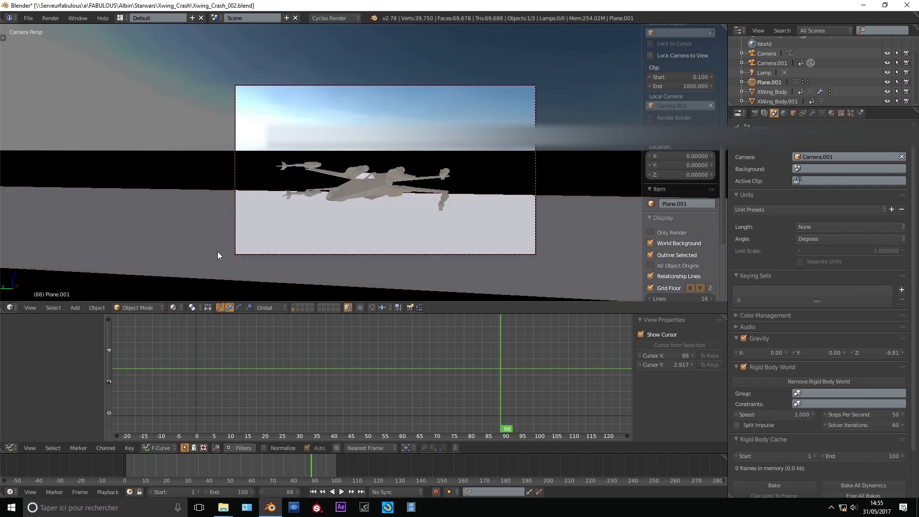
key(alt+a)
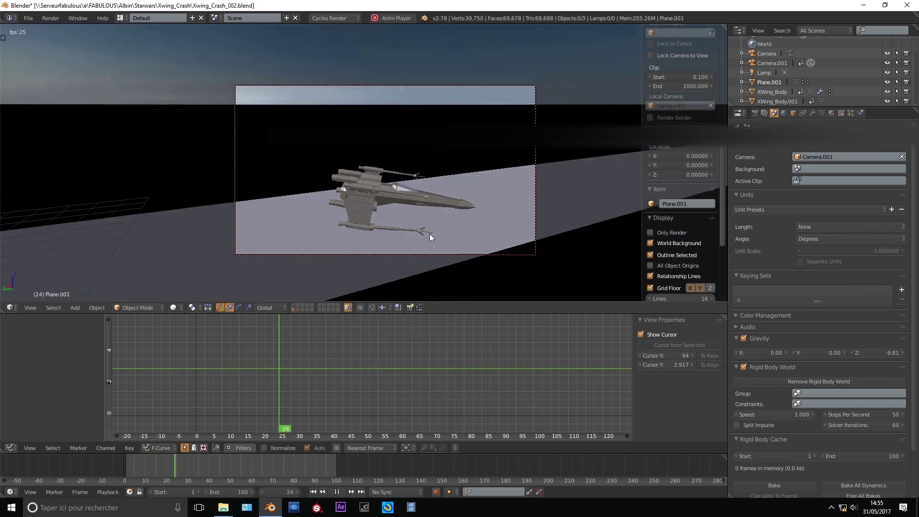
Add a Noise modifier with strength 0.1 to Camera.001's Z Euler Rotation curve and replay.
key(alt+a)
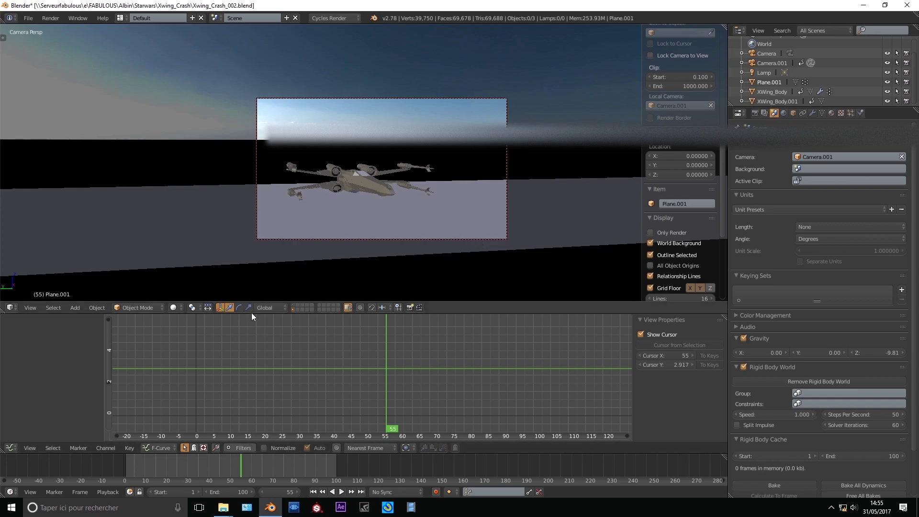
right_click(477, 105)
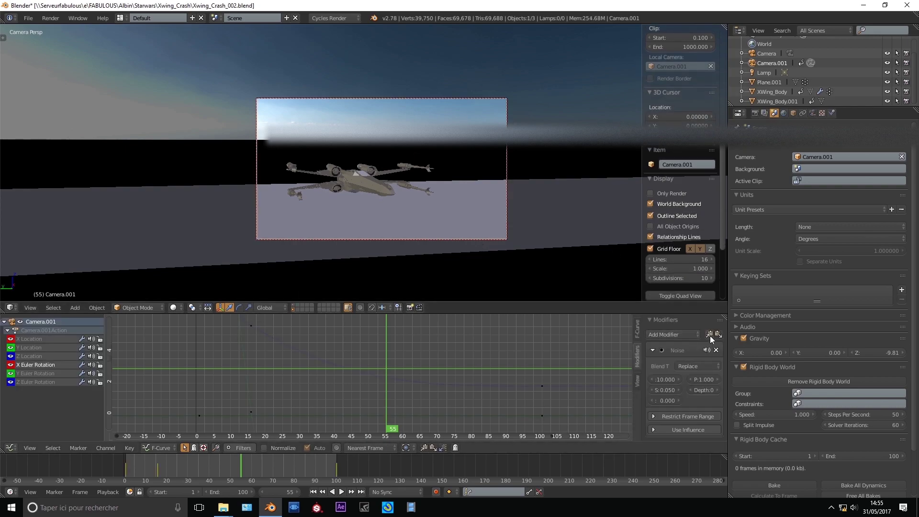
click(41, 374)
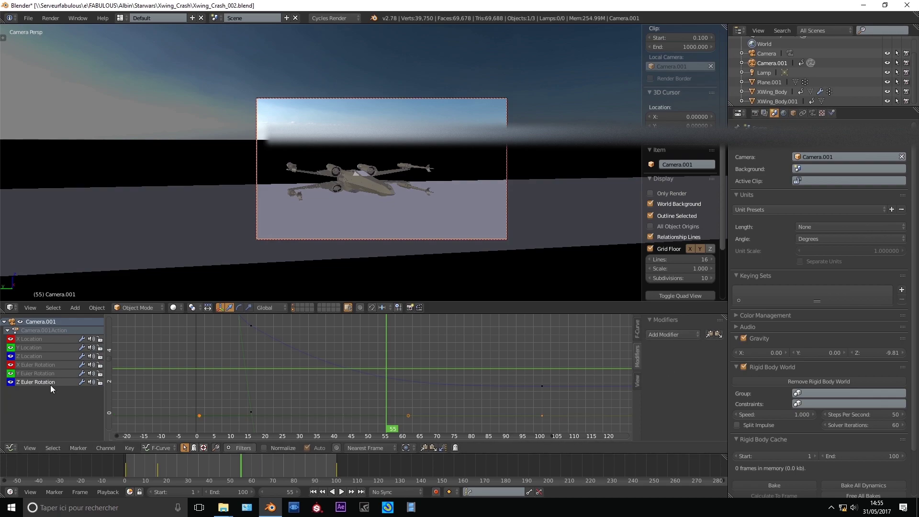
click(718, 334)
key(alt+a)
key(alt+a)
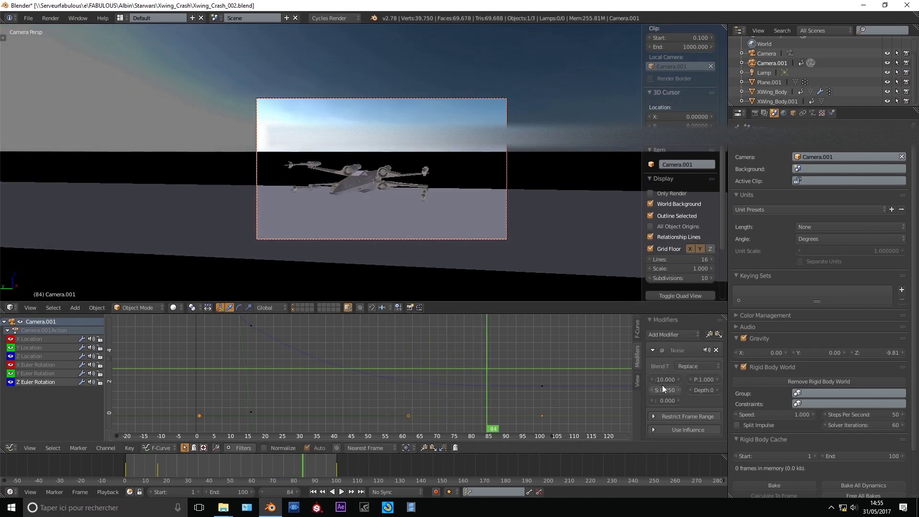
text(0.1)
key(Return)
key(alt+a)
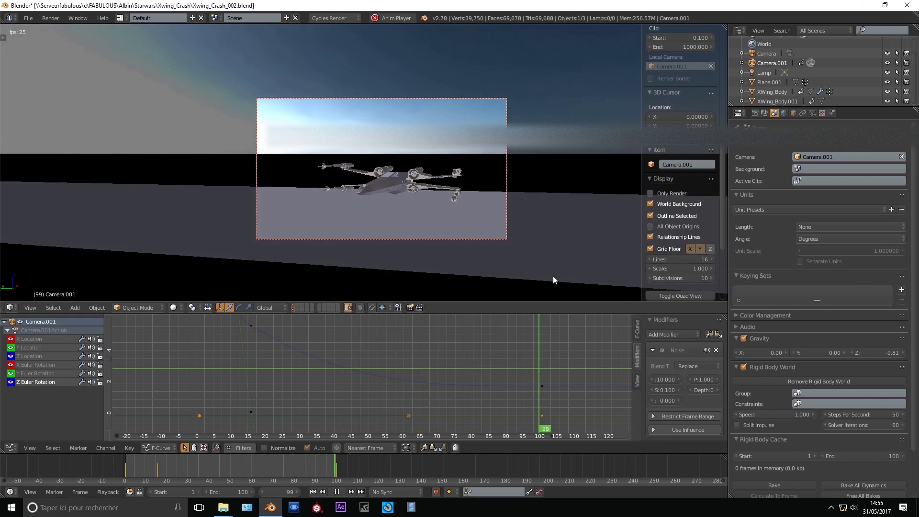
Stop playback, deselect the camera, return to the start frame and select Plane.001.
key(Escape)
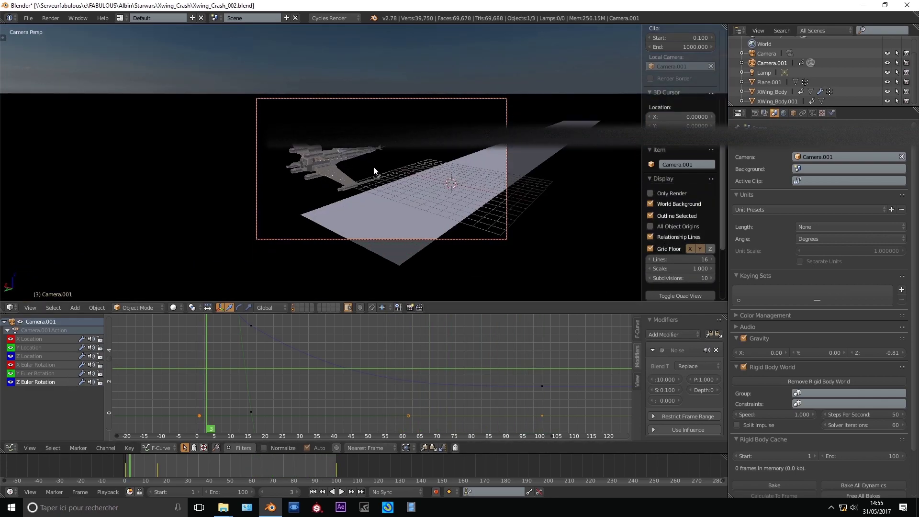
key(a)
key(Left)
key(Home)
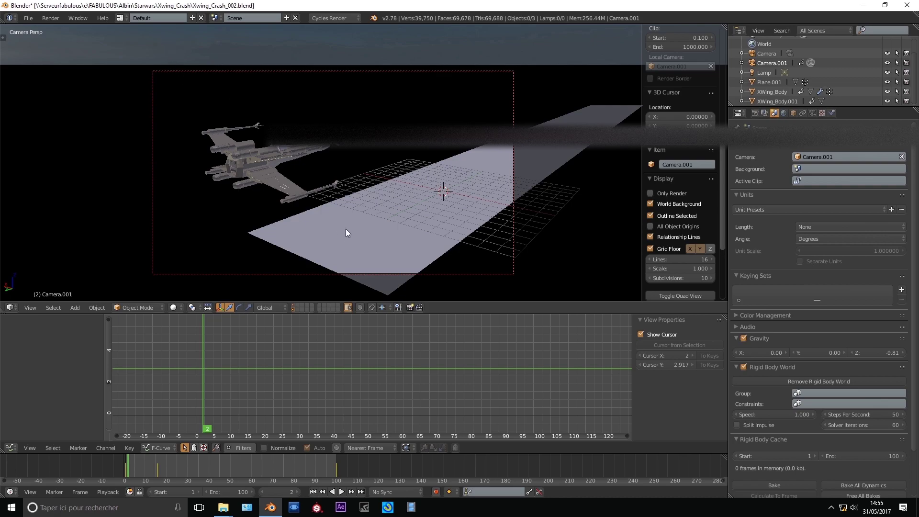
drag(222, 314, 222, 369)
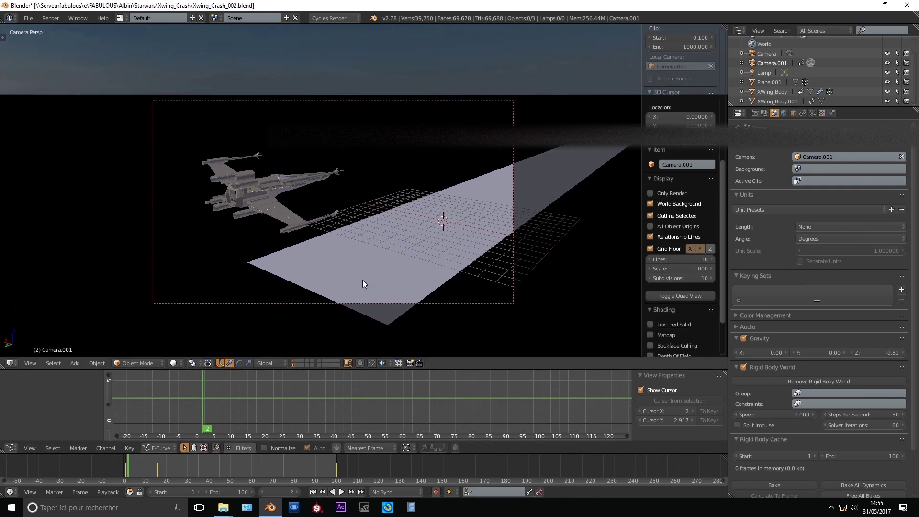
right_click(372, 256)
shift+middle_drag(389, 262, 361, 259)
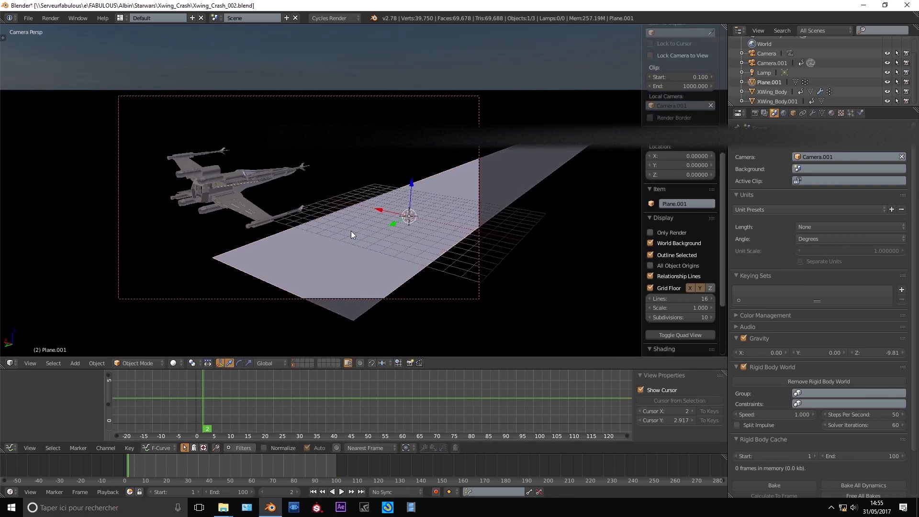
Duplicate the ground plane and give it a Simple Subdivision Surface modifier at 6 levels.
key(shift+d)
right_click(363, 225)
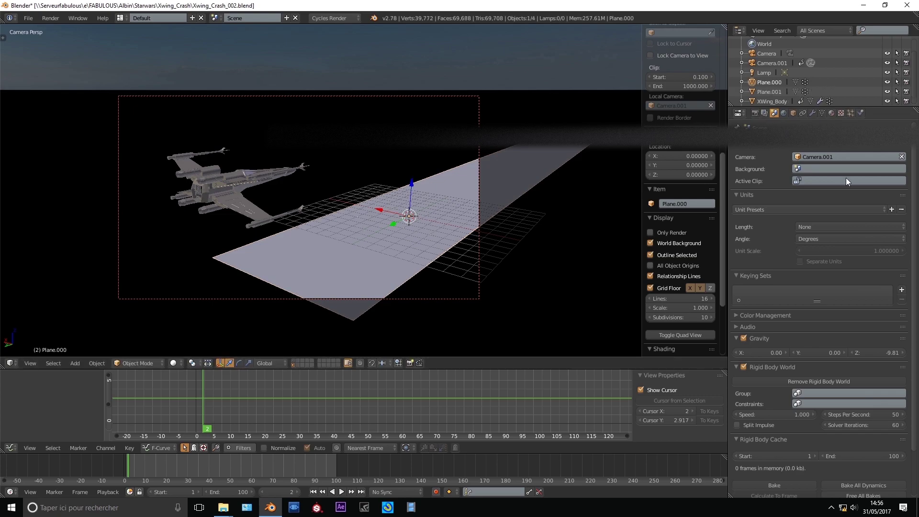
click(813, 113)
click(767, 145)
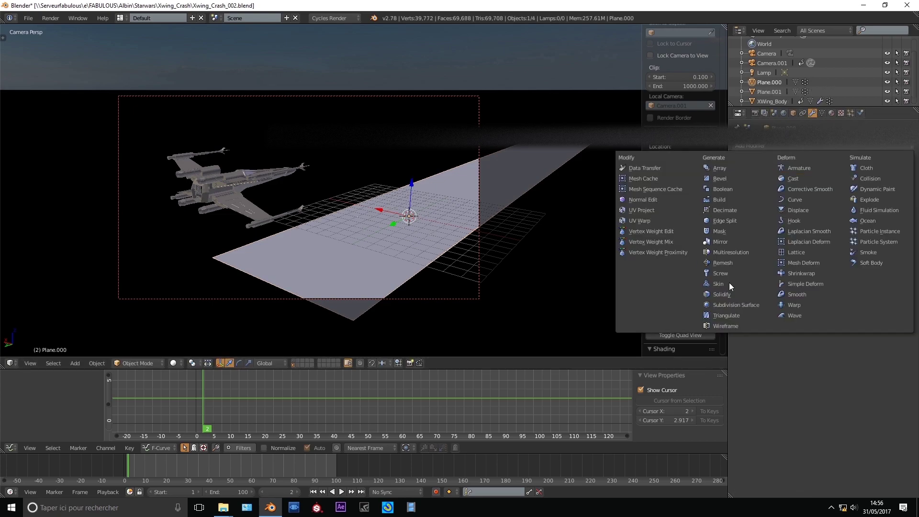
click(728, 305)
text(6)
key(Return)
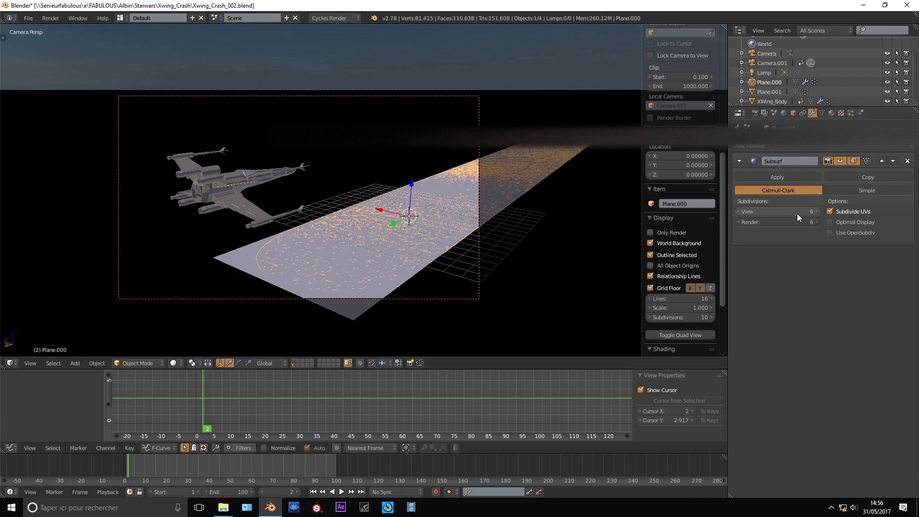
click(849, 190)
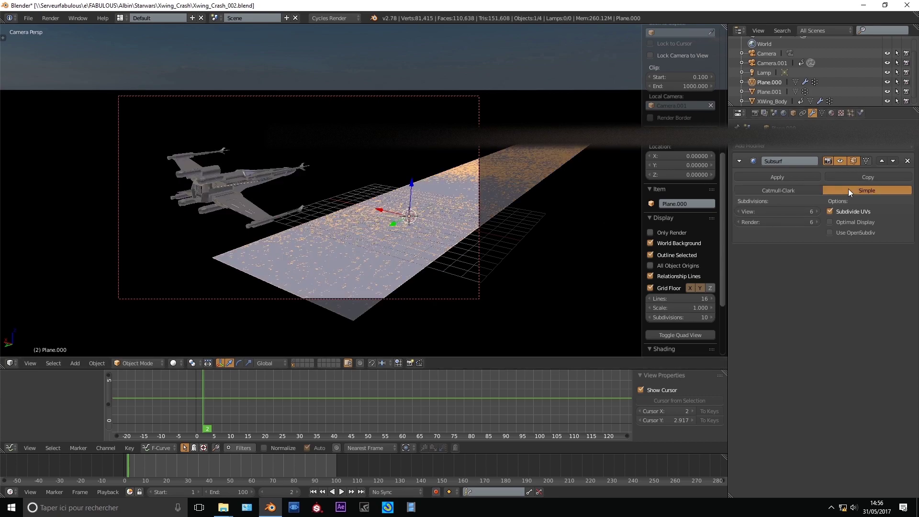
click(861, 113)
Make Plane.000 a Dynamic Paint canvas and add a Dynamic Paint brush to the X-wing.
click(791, 191)
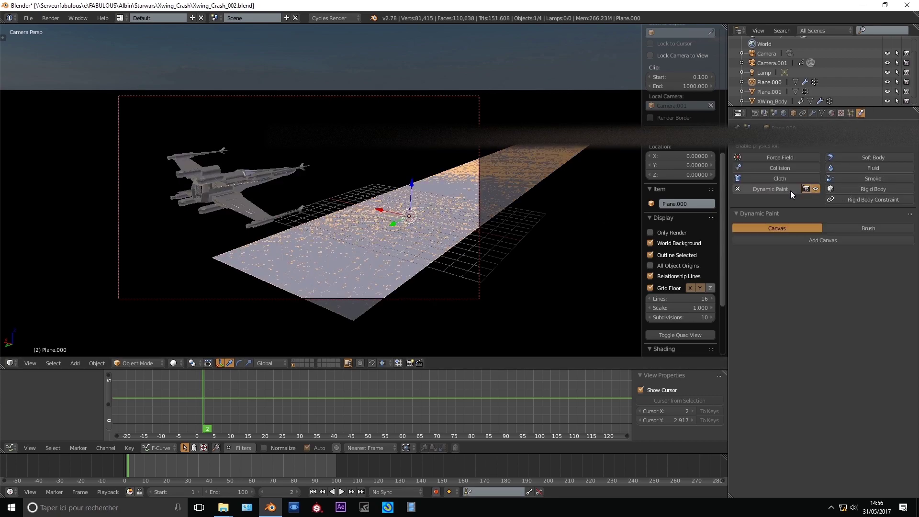
click(823, 240)
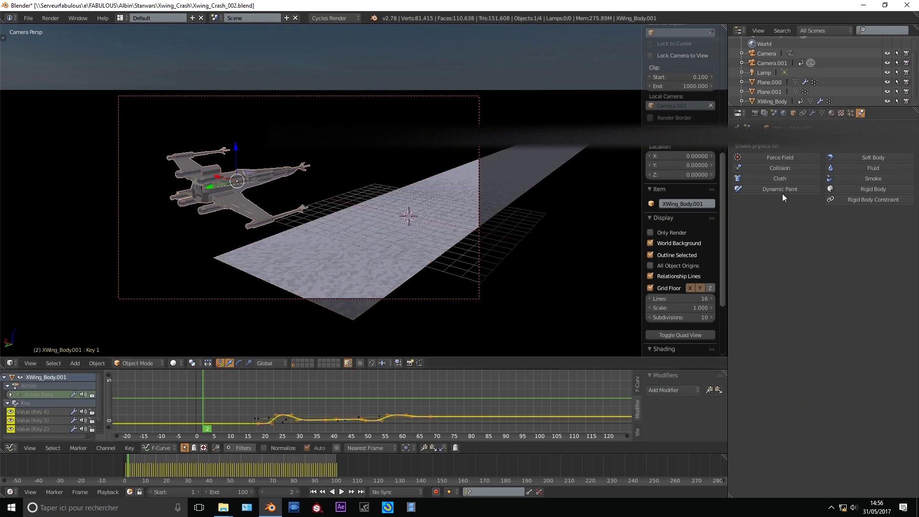
click(820, 187)
click(857, 229)
click(814, 240)
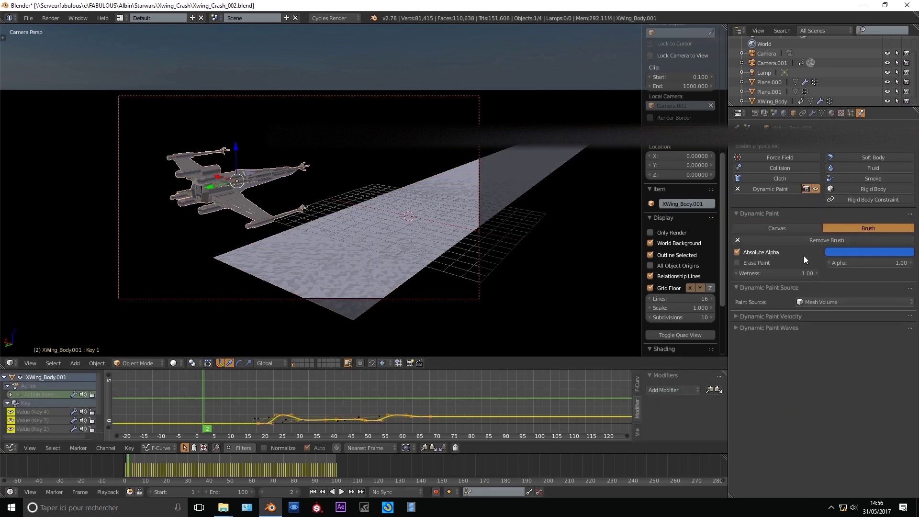
Set the X-wing brush to paint from Mesh Volume + Proximity with paint distance 0.1.
click(820, 305)
click(822, 263)
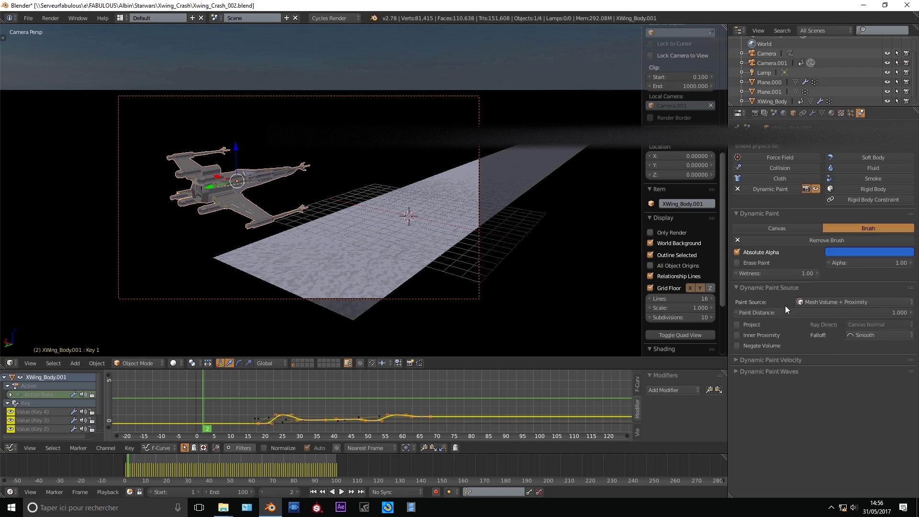
click(824, 312)
text(0.1)
key(Return)
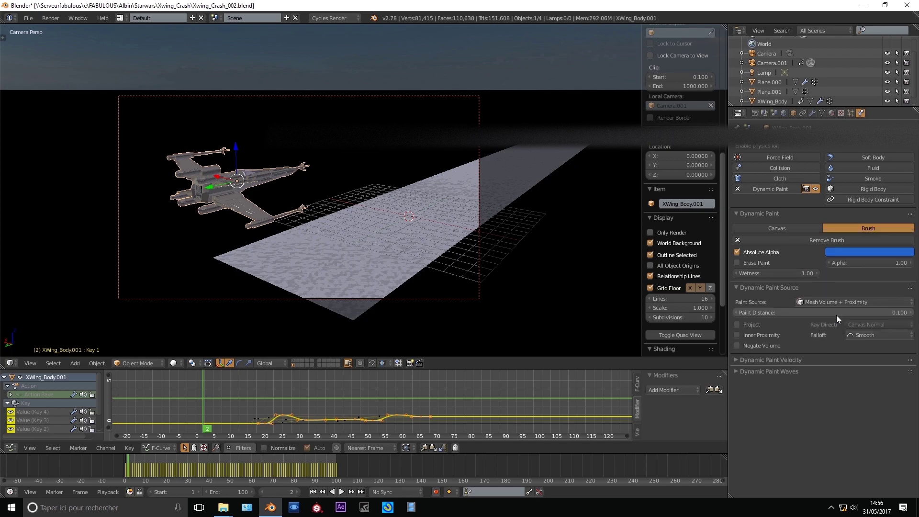
key(z)
Reselect Plane.000 in solid shading and go to its canvas surface type setting.
right_click(415, 238)
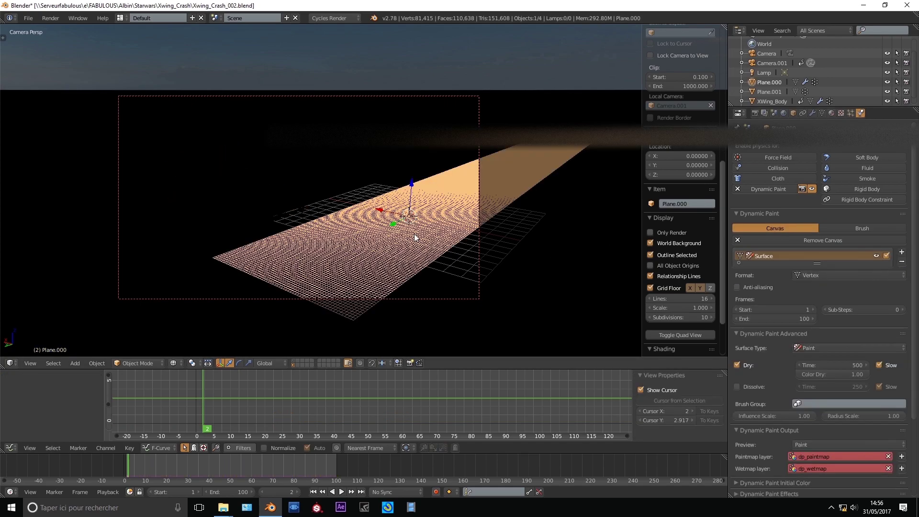
right_click(453, 247)
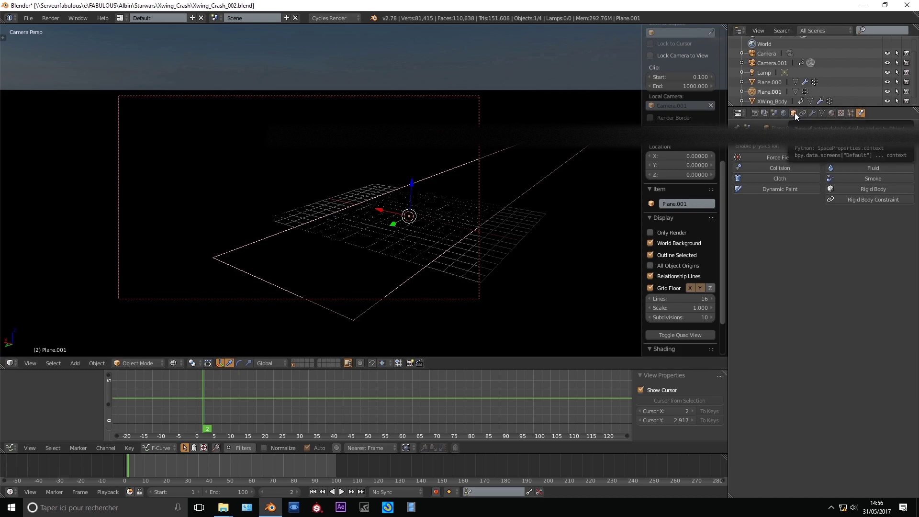
right_click(335, 241)
key(z)
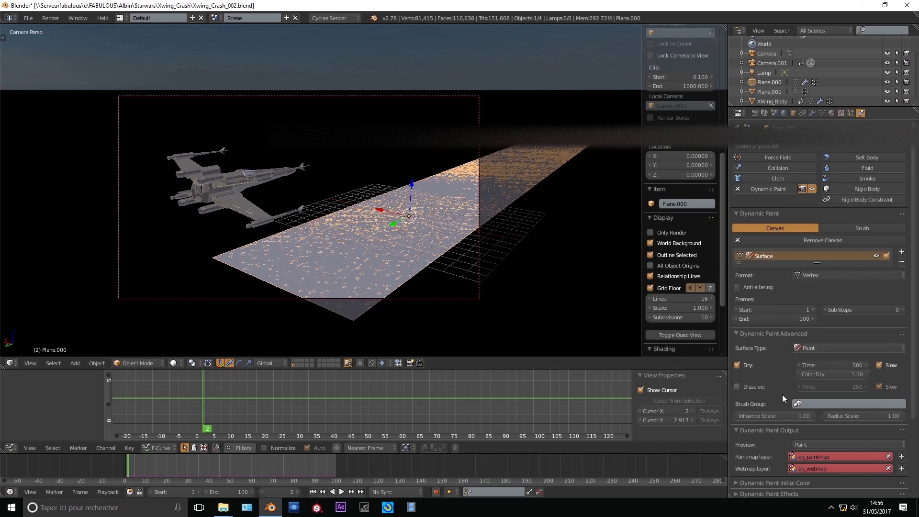
scroll(780, 392, down, 2)
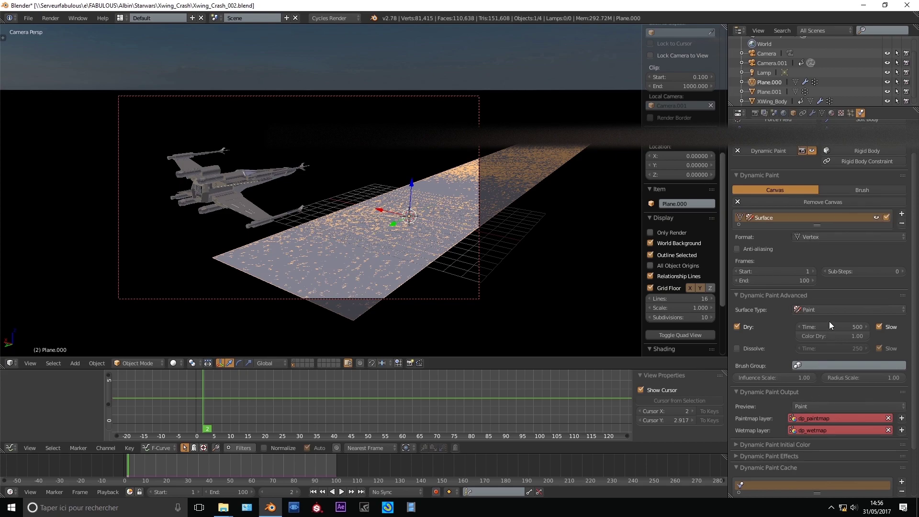
click(831, 309)
Change the canvas surface type from Displace to Weight and preview the paint.
click(823, 288)
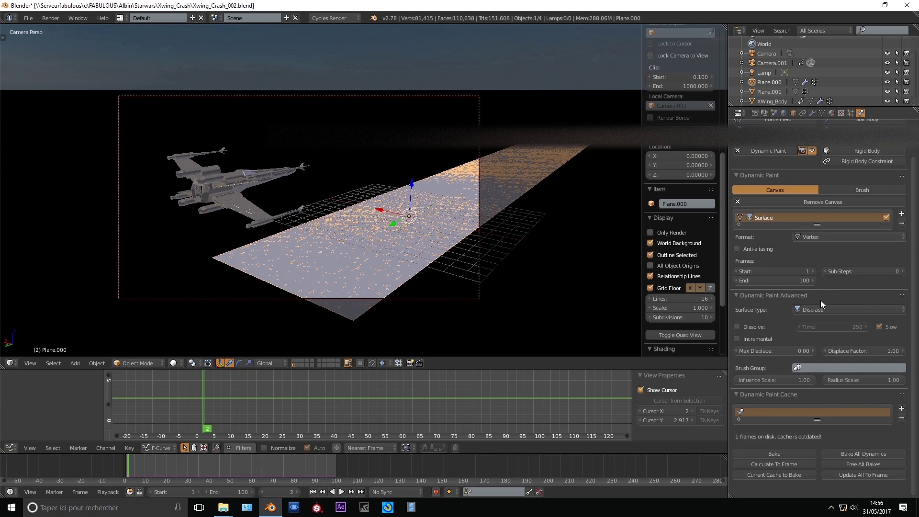
click(821, 308)
click(818, 277)
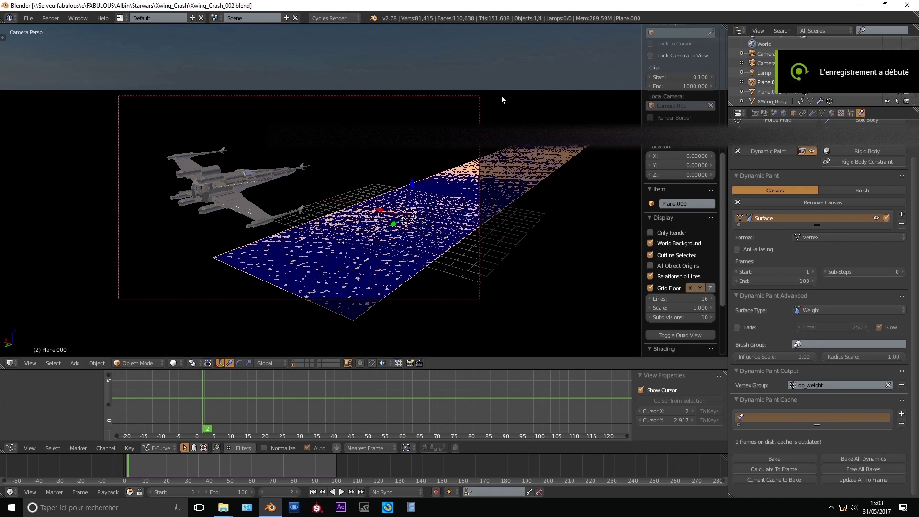
key(KP_0)
key(alt+a)
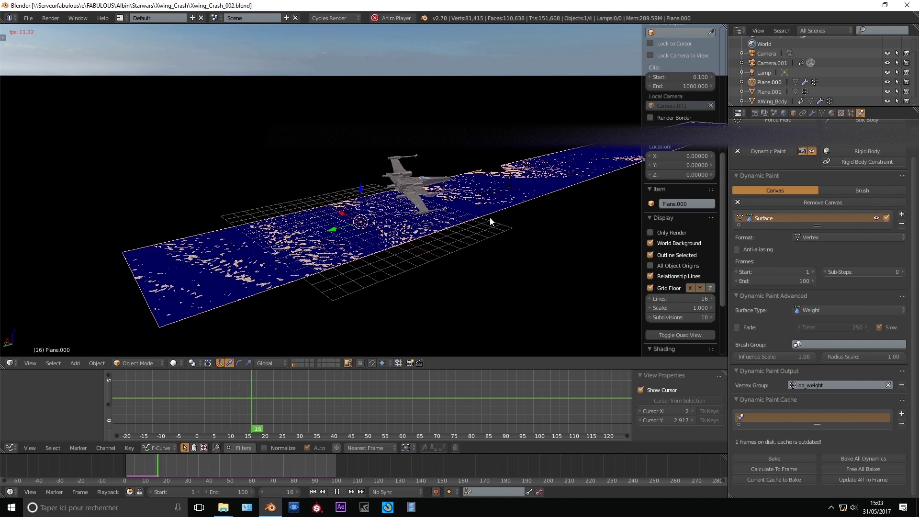
key(alt+a)
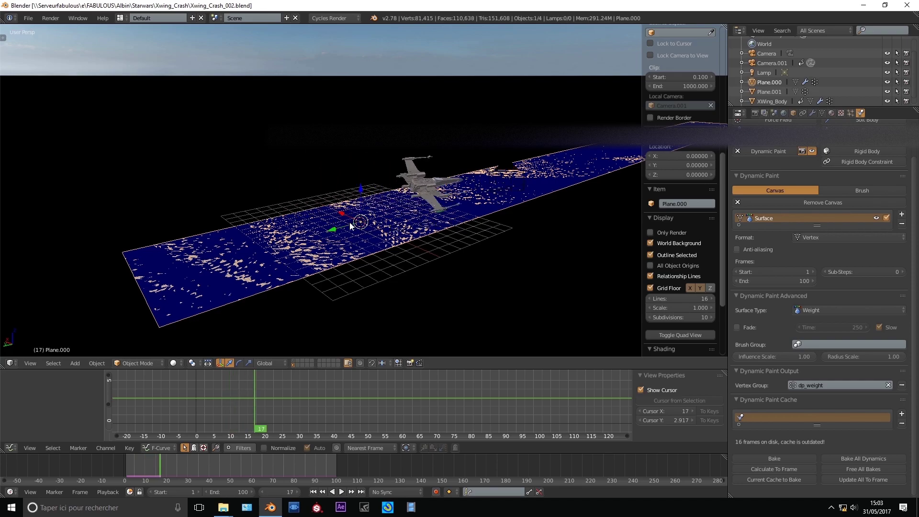
Hide the world background, deselect everything and replay the animation through the camera.
click(650, 242)
mouse_move(496, 212)
middle_down()
mouse_move(388, 214)
mouse_move(193, 160)
middle_up()
right_click(208, 165)
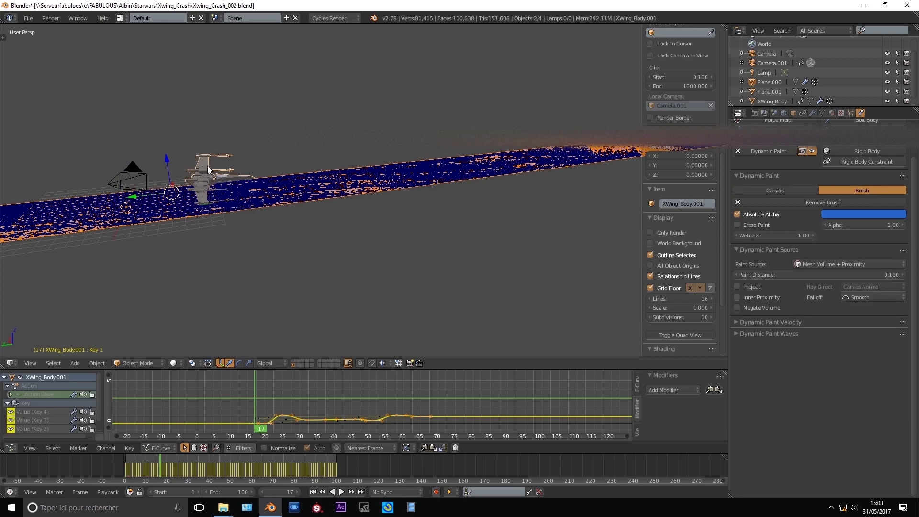
key(a)
key(alt+a)
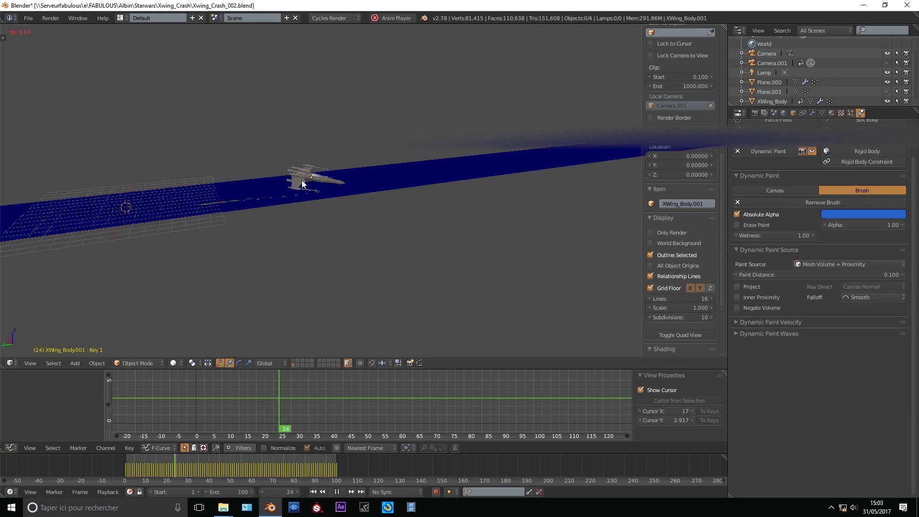
key(KP_0)
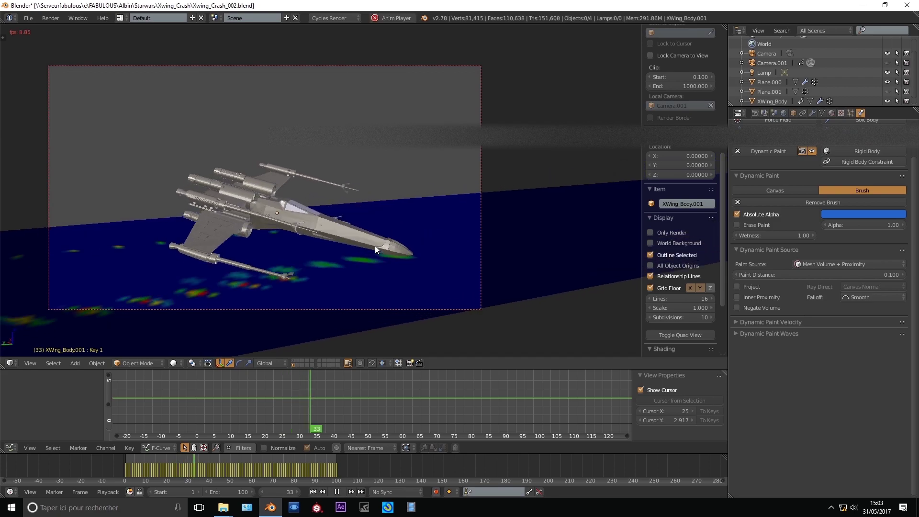
Give the ground plane canvas 3 sub-steps and turn on anti-aliasing.
right_click(380, 269)
key(alt+a)
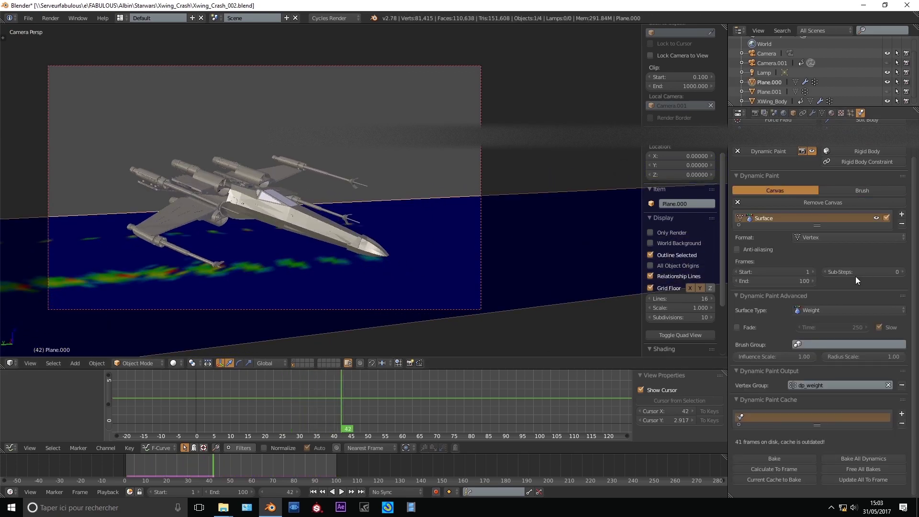
text(3)
key(Return)
click(772, 249)
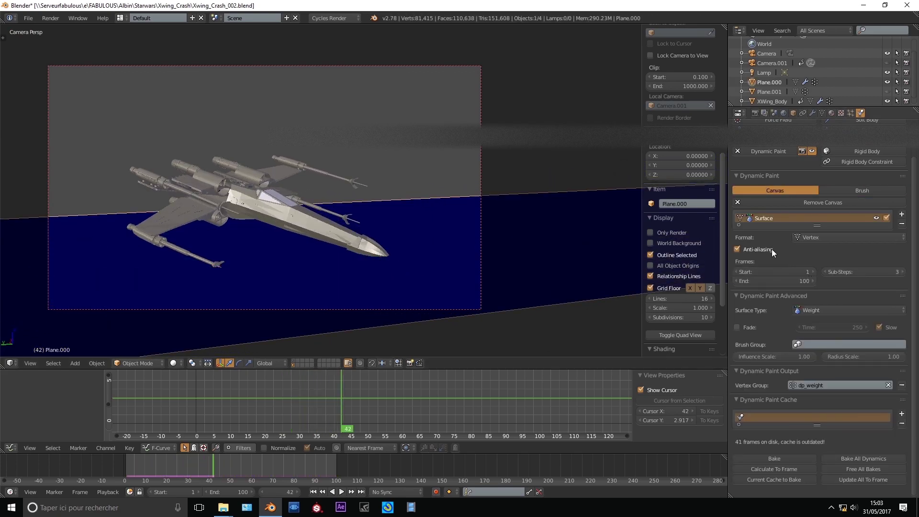
Set the canvas fade time to 5 frames and preview the fading trails.
right_click(295, 218)
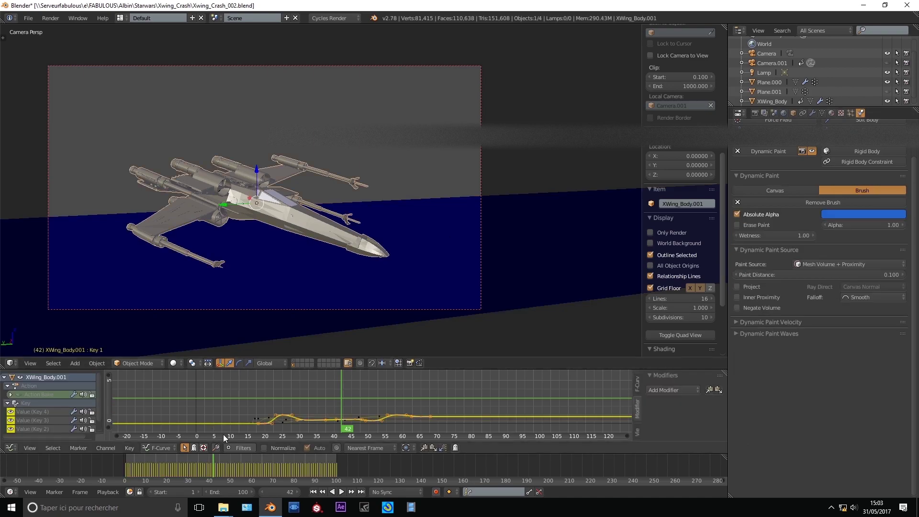
right_click(413, 261)
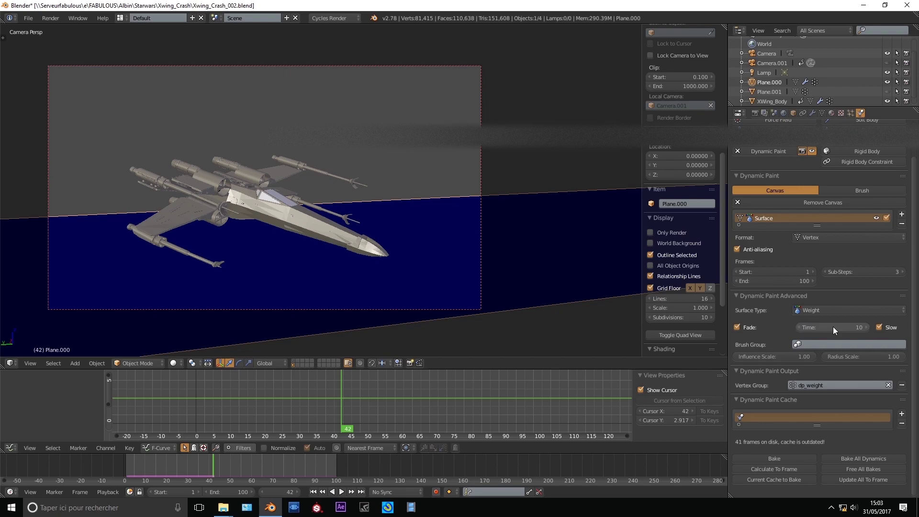
key(alt+a)
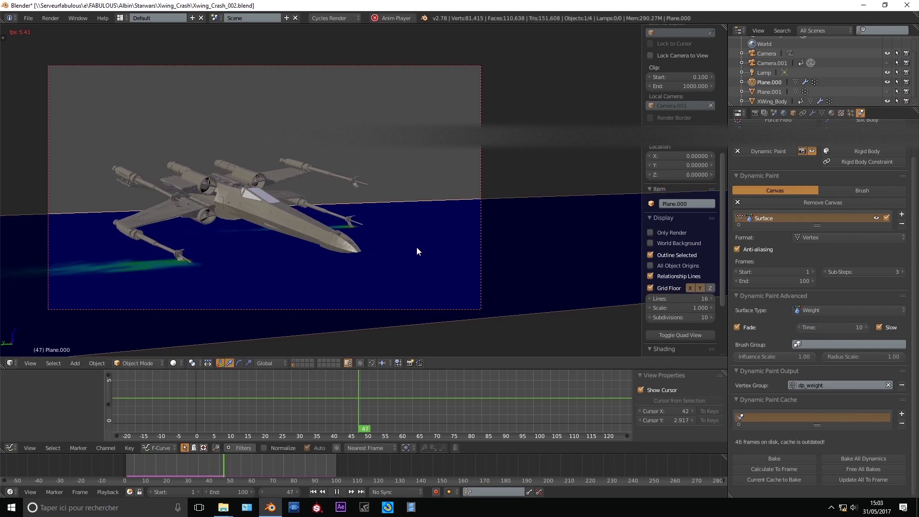
key(alt+a)
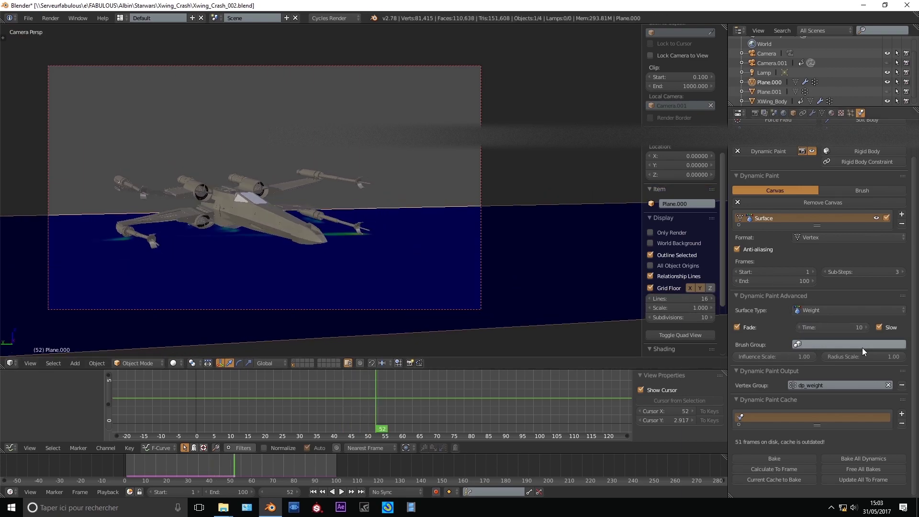
key(Escape)
key(alt+a)
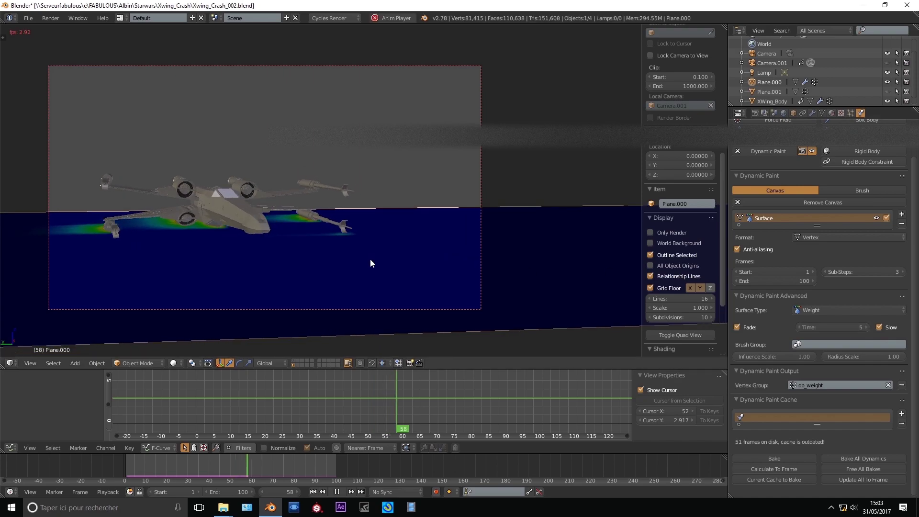
Raise the X-wing brush paint distance to 0.2 and replay the trails from frame 1.
key(alt+a)
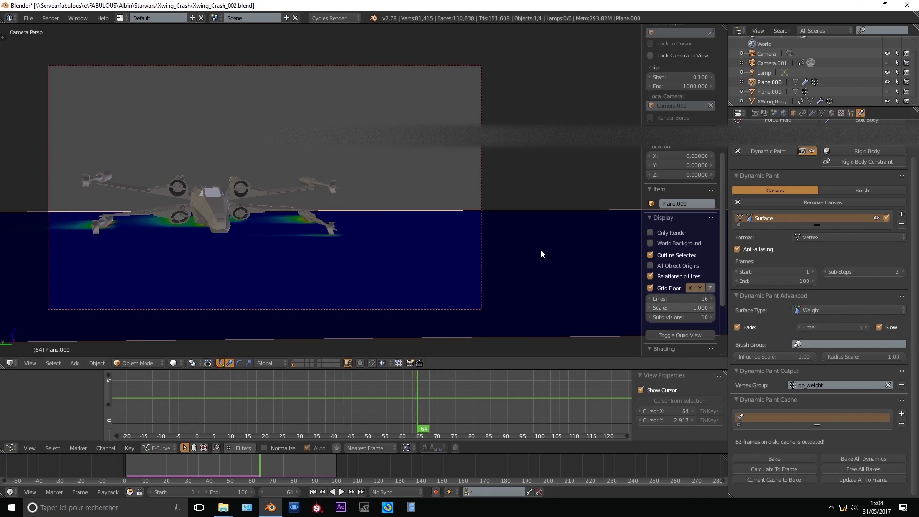
right_click(274, 203)
ctrl+scroll(861, 272, up, 1)
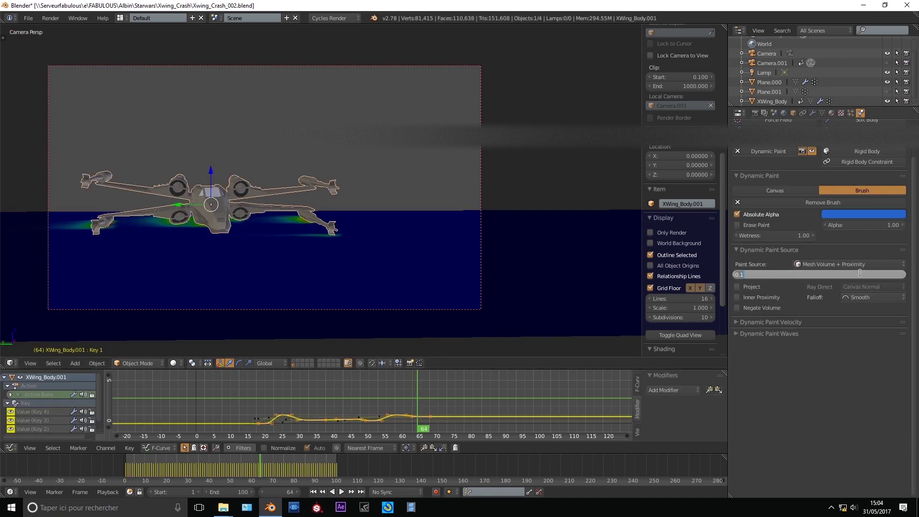
key(alt+a)
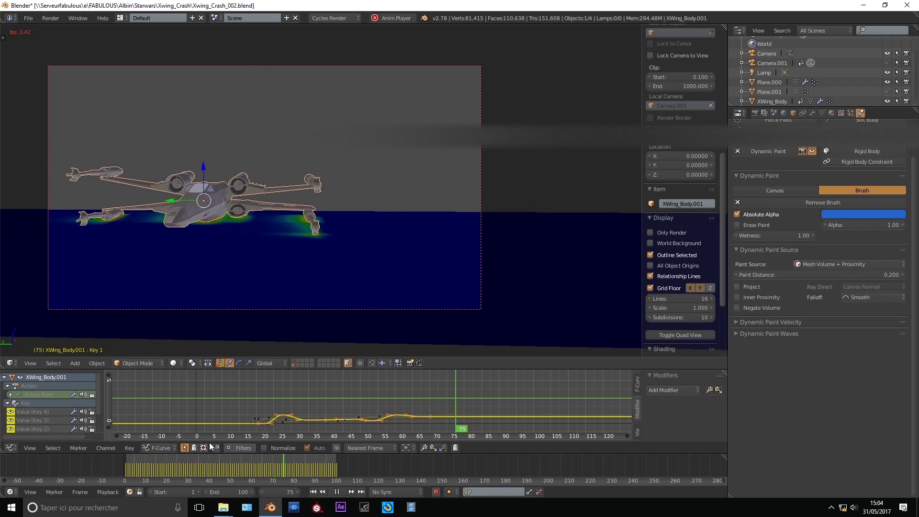
click(117, 459)
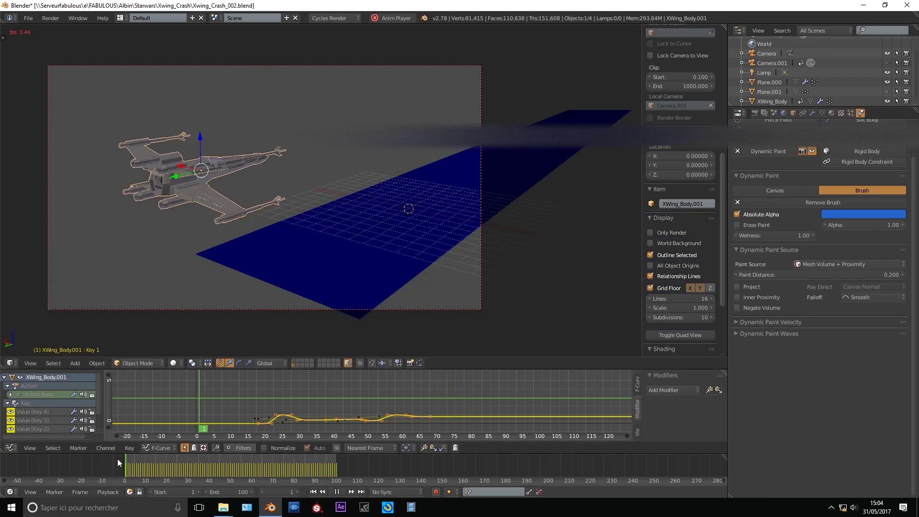
Bake Plane.000's Dynamic Paint cache for all 100 frames and play back the glowing trails.
right_click(303, 219)
key(alt+a)
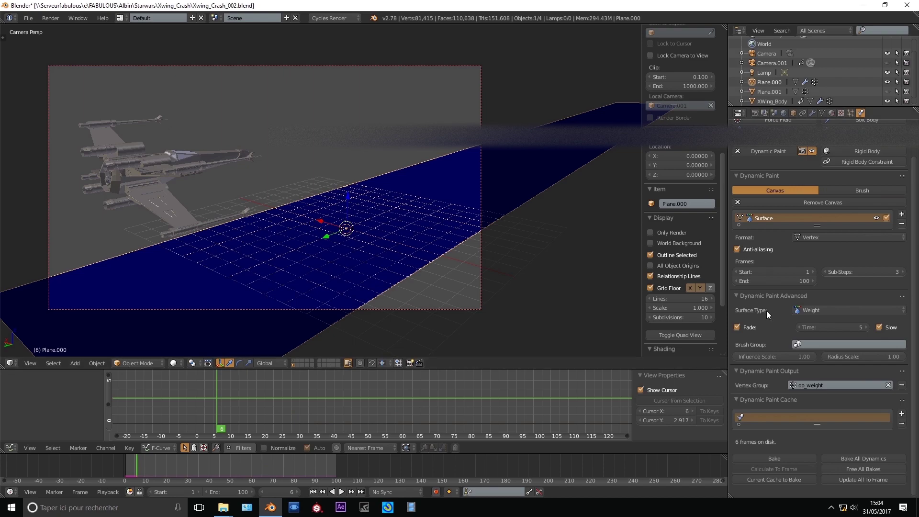
click(773, 460)
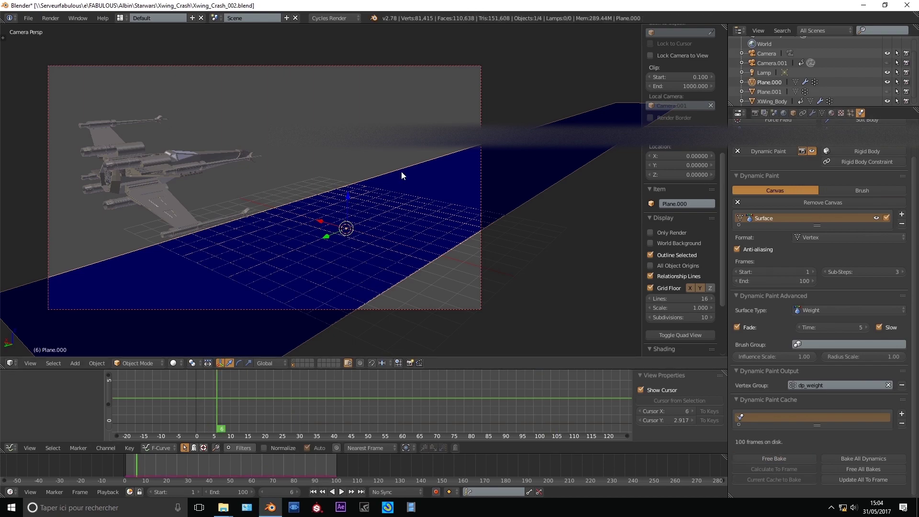
key(alt+a)
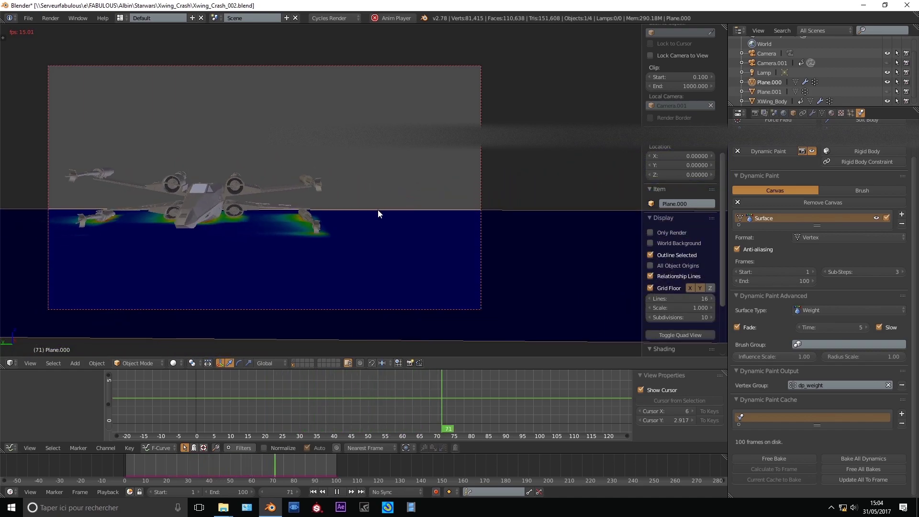
Add a Mask modifier to Plane.000 using the dp_weight vertex group.
key(alt+a)
click(813, 113)
ctrl+click(740, 161)
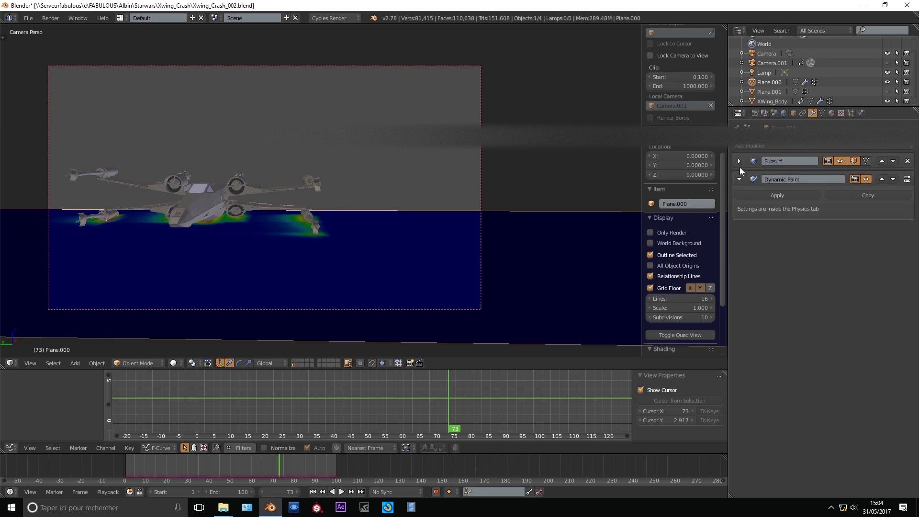
click(779, 147)
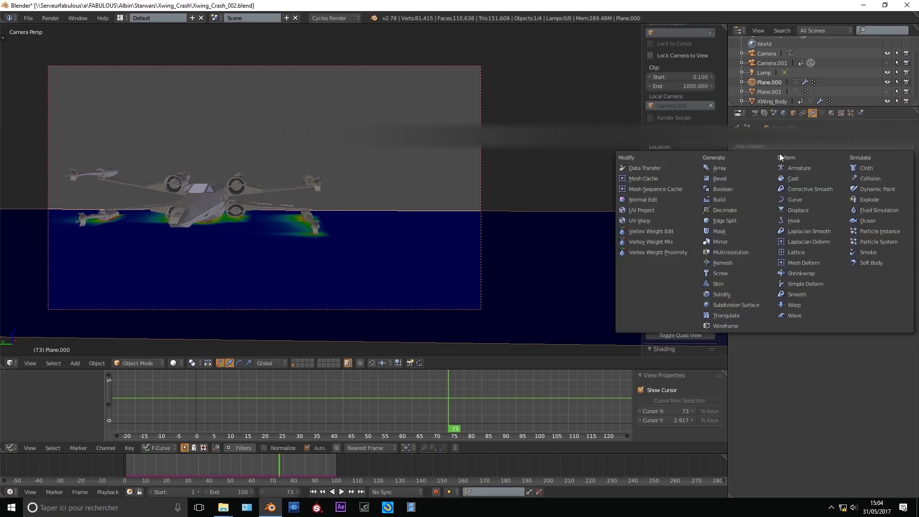
click(731, 232)
click(864, 238)
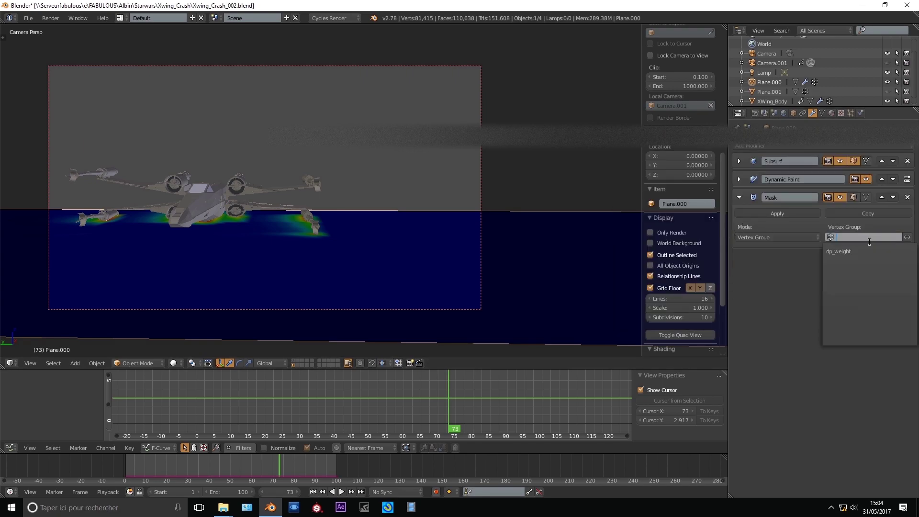
click(838, 252)
Play the masked trail in a free perspective view, then scrub back to frame 54.
click(851, 113)
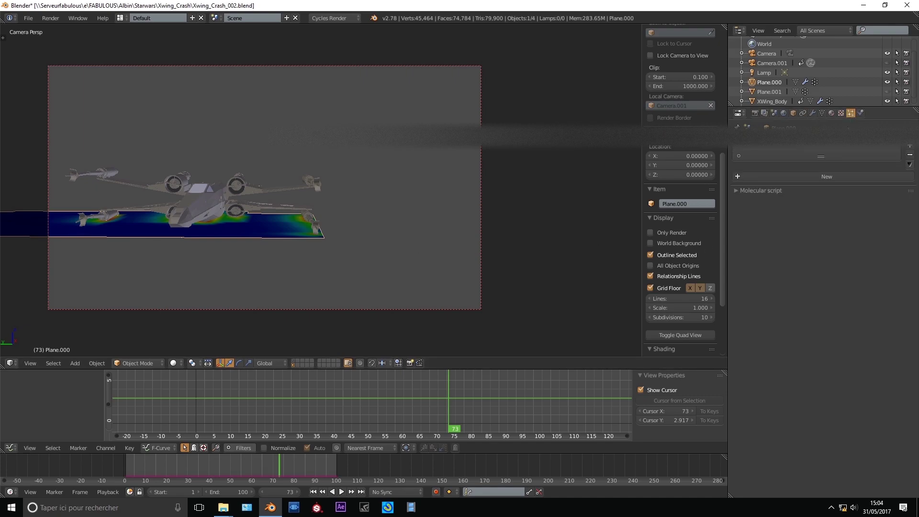
key(alt+a)
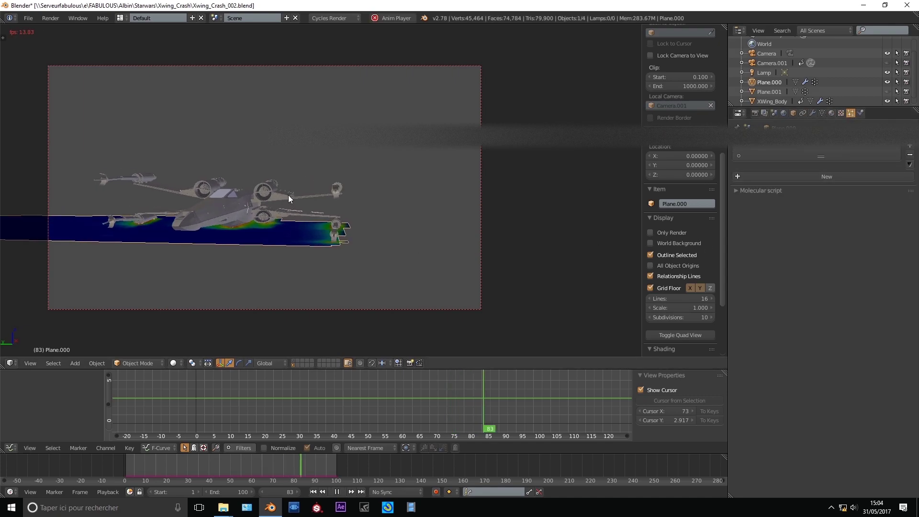
key(alt+a)
key(KP_0)
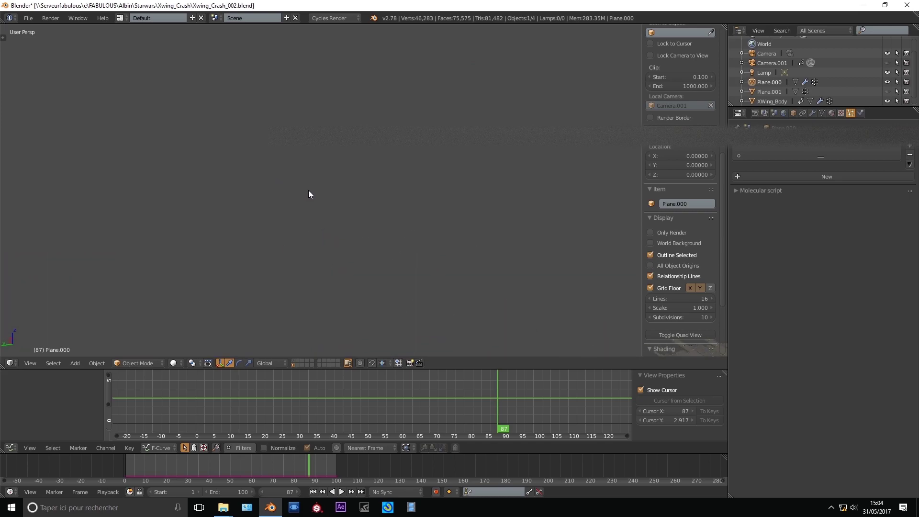
key(Right)
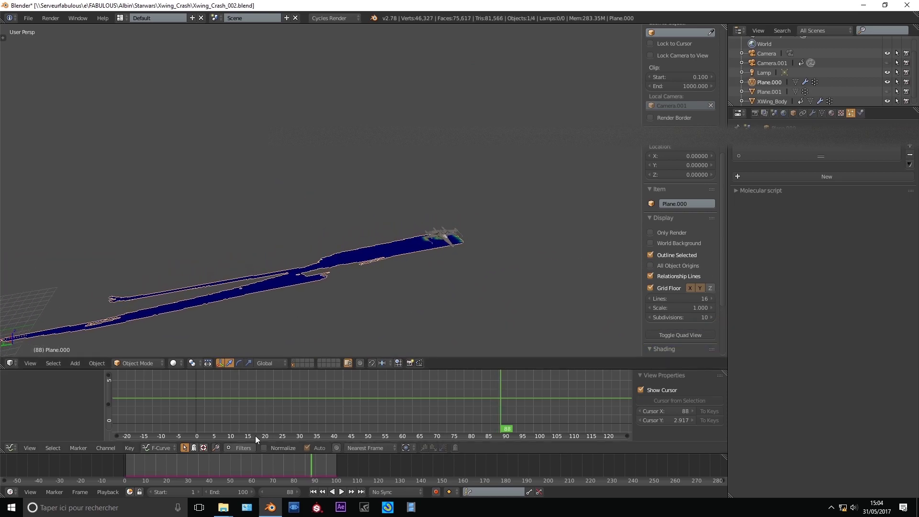
mouse_move(256, 462)
mouse_down()
mouse_move(151, 466)
mouse_move(239, 463)
mouse_up()
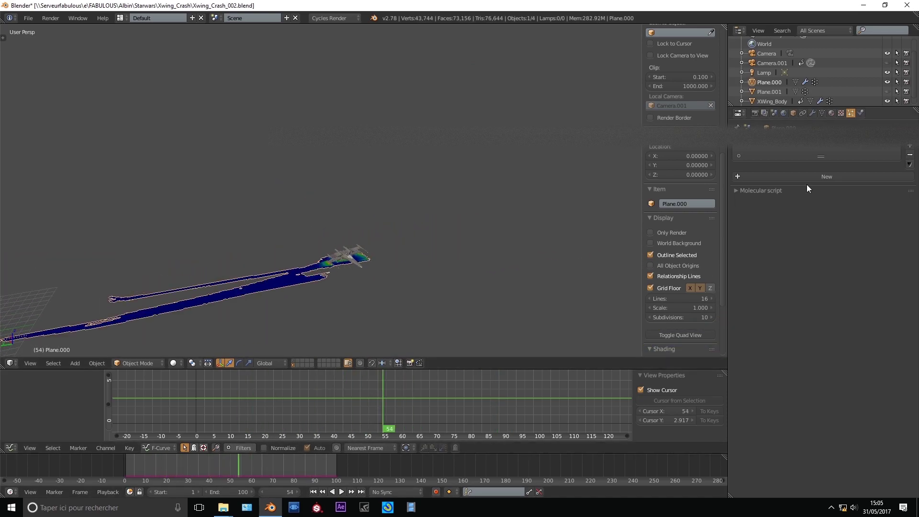
Add a VertexWeightEdit modifier above Mask, using dp_weight with Group Remove enabled.
click(812, 114)
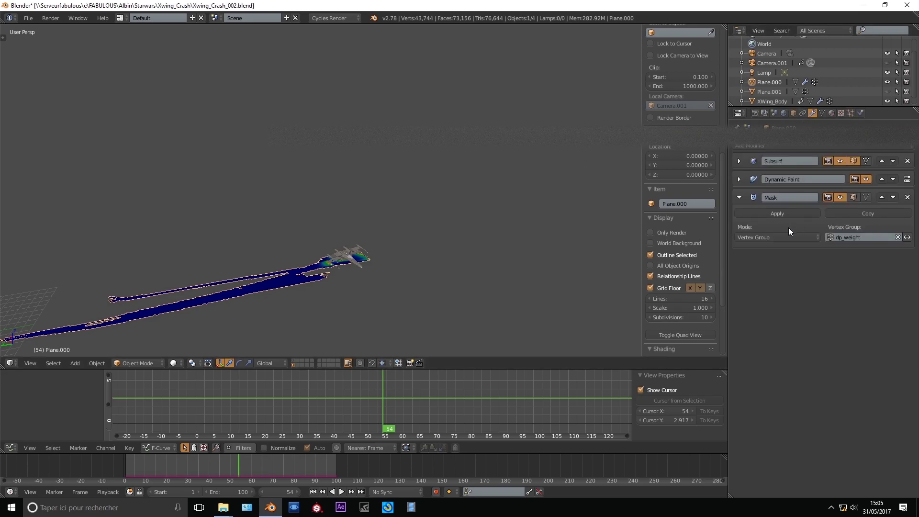
click(809, 146)
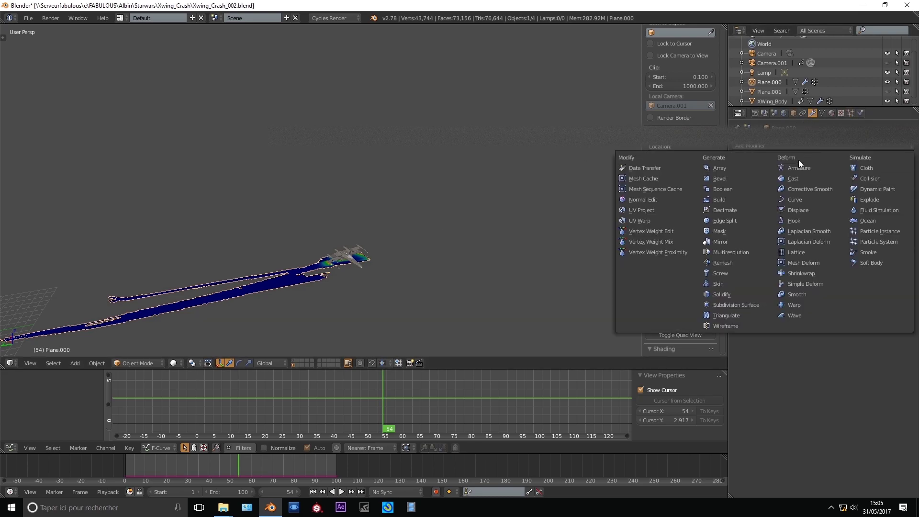
click(661, 232)
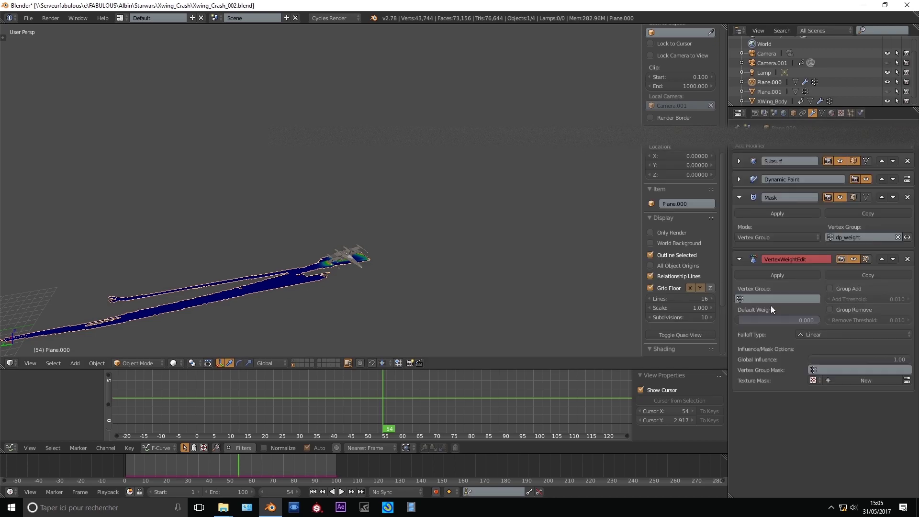
click(881, 259)
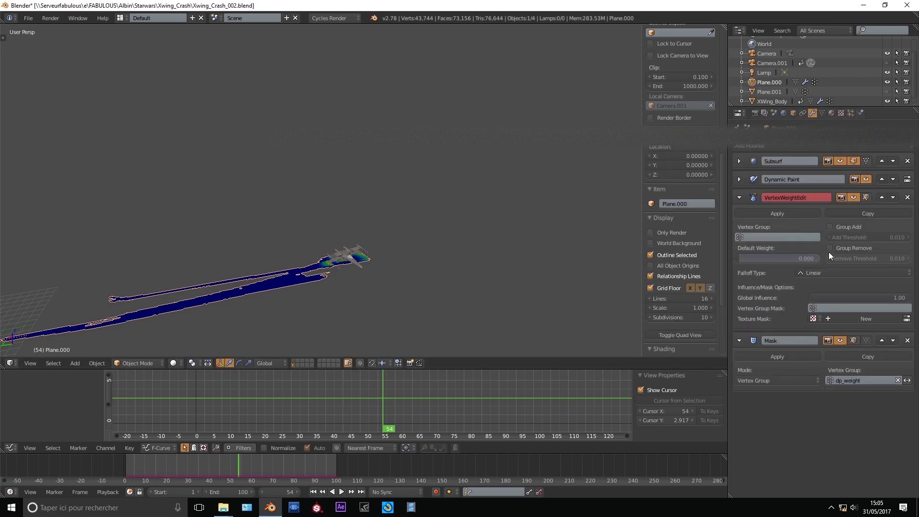
click(771, 237)
click(794, 256)
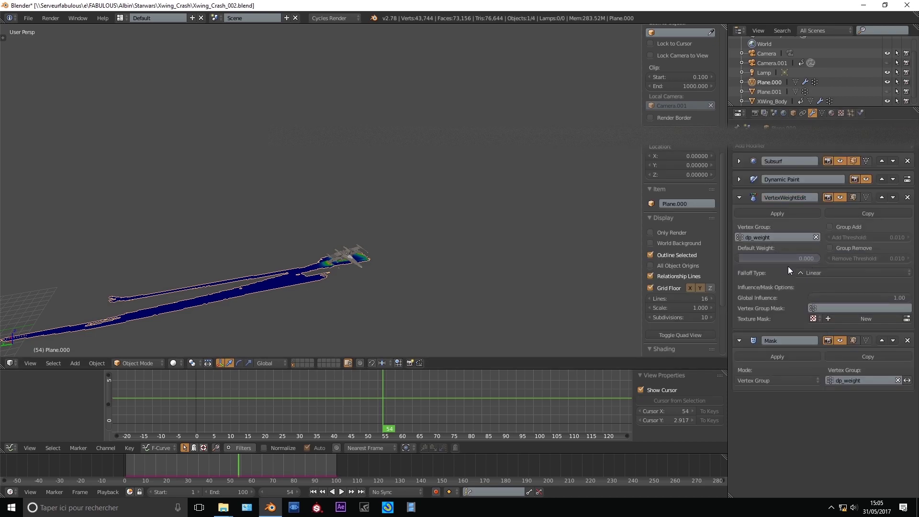
click(846, 248)
Preview the trail from the camera view and reselect Plane.000.
key(alt+a)
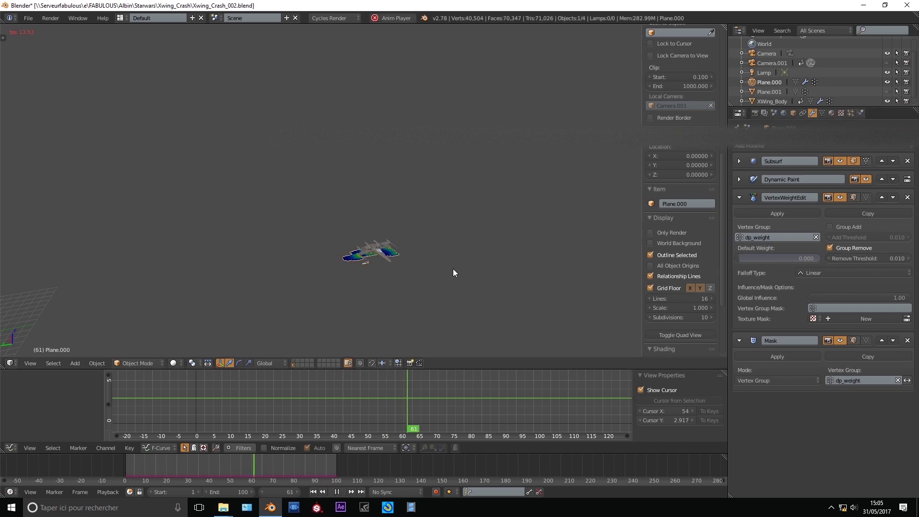
key(KP_0)
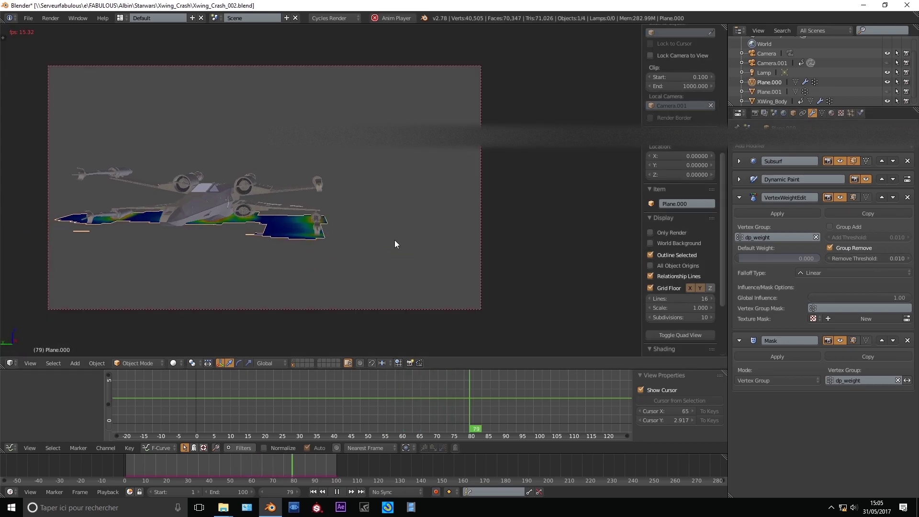
key(a)
key(a)
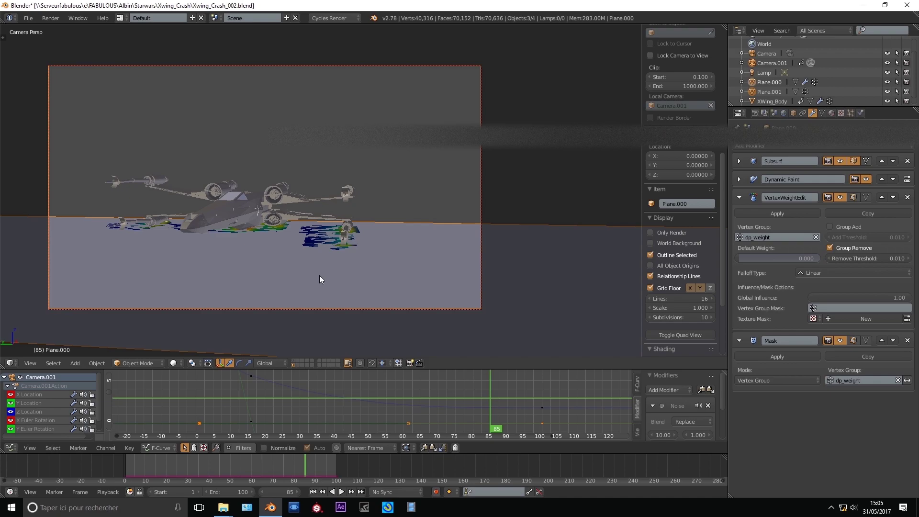
key(a)
right_click(325, 245)
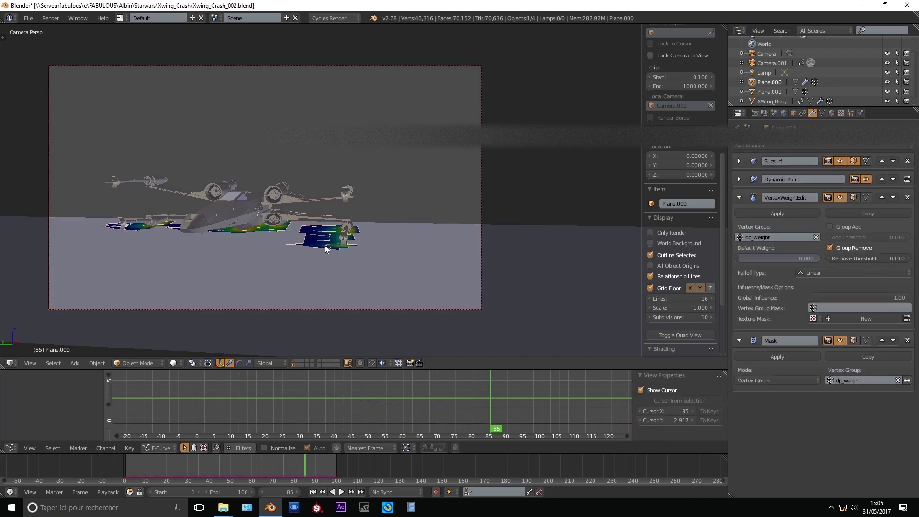
Add a Displace modifier with strength 0.01 and play back the displaced trail.
click(740, 197)
click(739, 215)
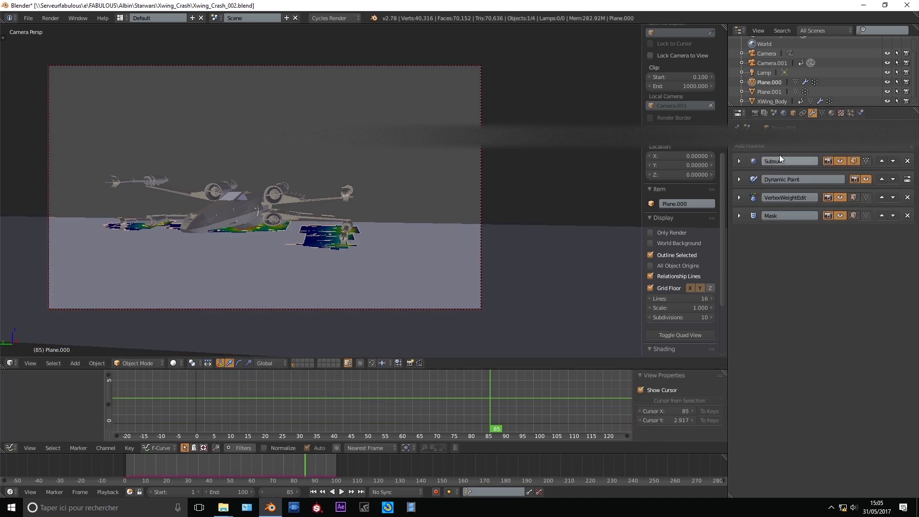
click(778, 147)
click(795, 209)
click(833, 326)
text(0.01)
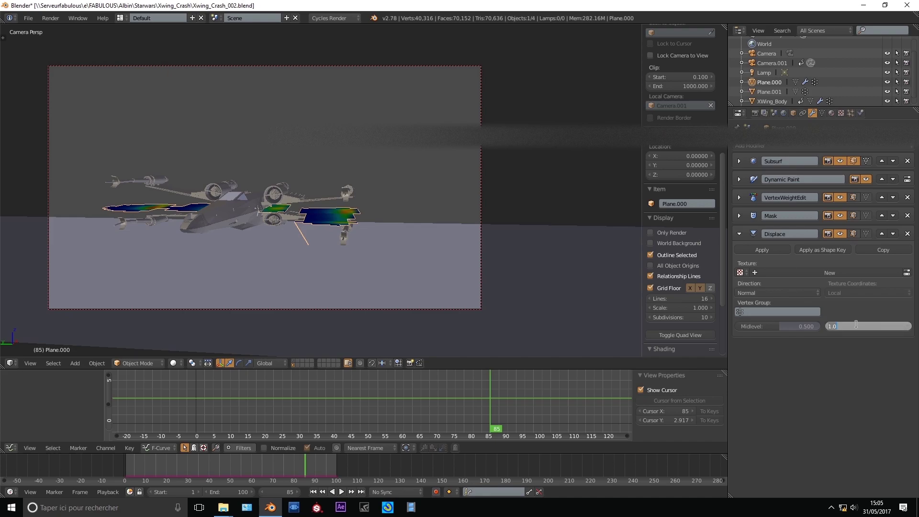
key(Return)
key(a)
key(alt+a)
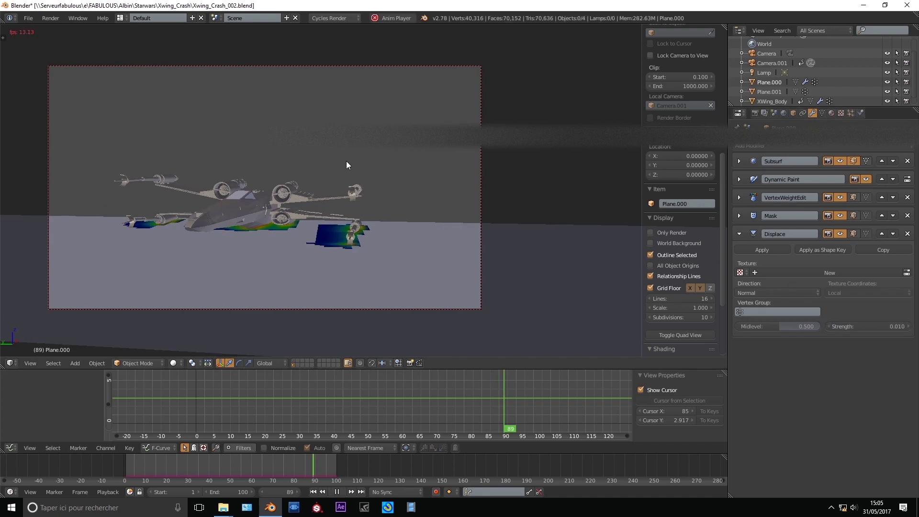
Enable Collision on XWing_Body.001 with particle friction factor 0.5.
right_click(320, 233)
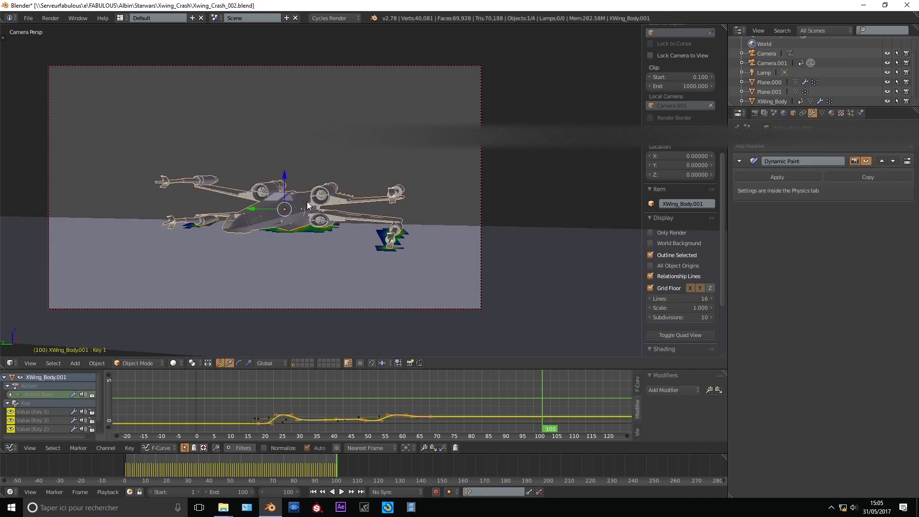
click(861, 112)
scroll(782, 179, up, 2)
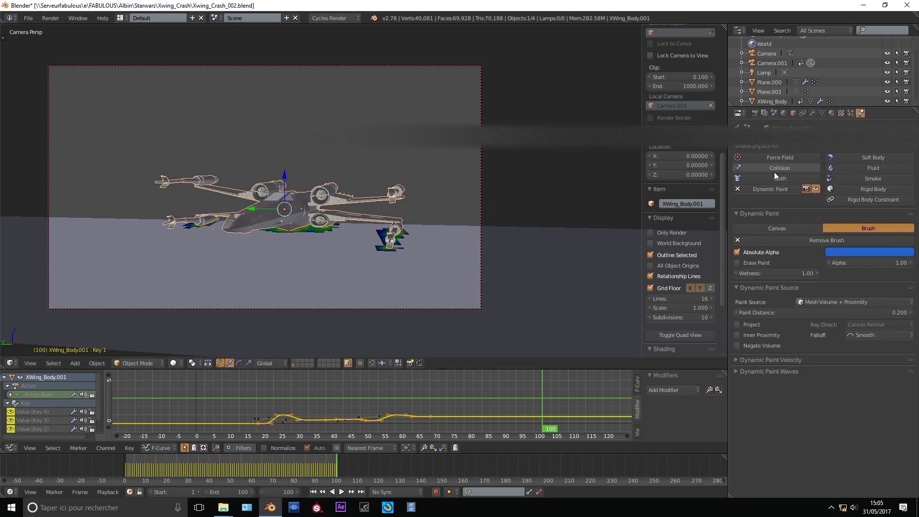
click(776, 168)
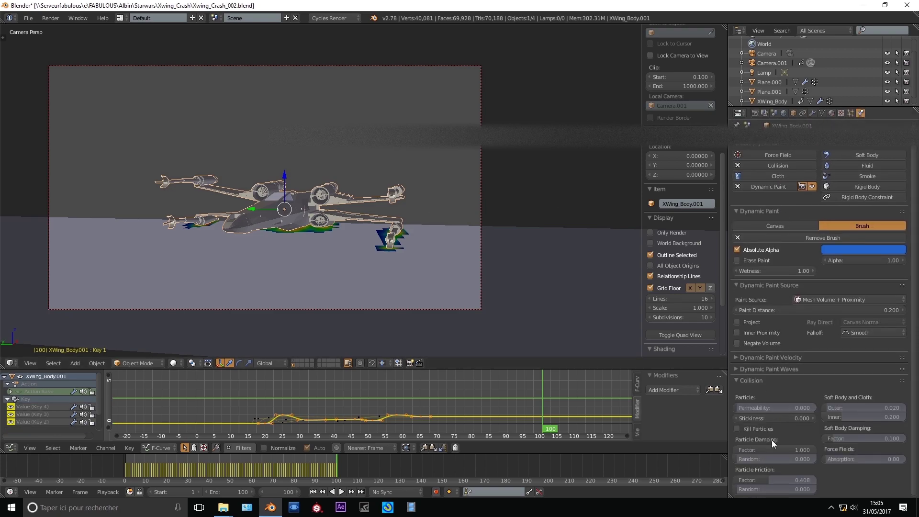
click(775, 480)
text(0.5)
key(Return)
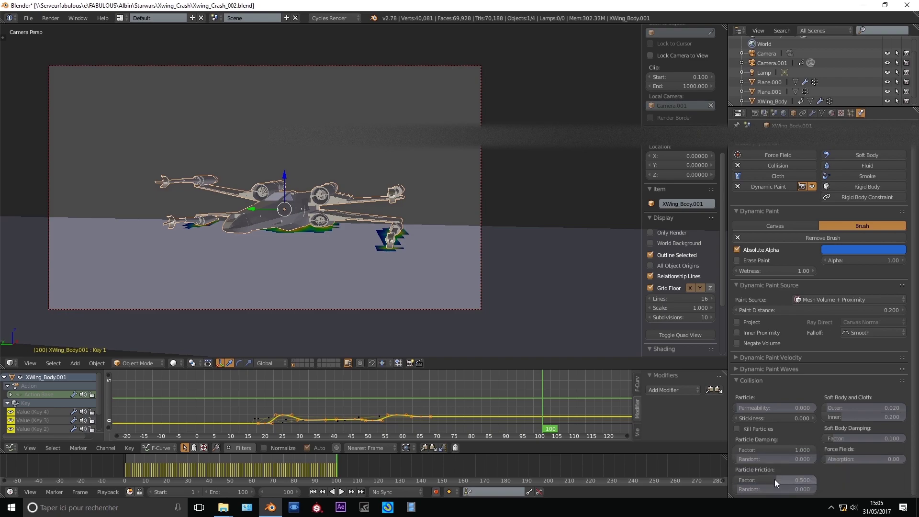
Enable Collision on Plane.001 with particle friction factor 0.5.
right_click(327, 231)
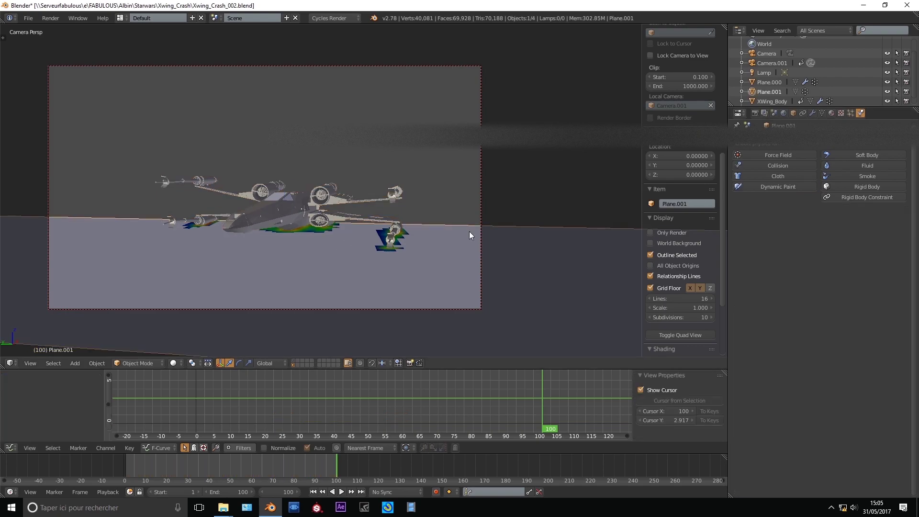
click(769, 165)
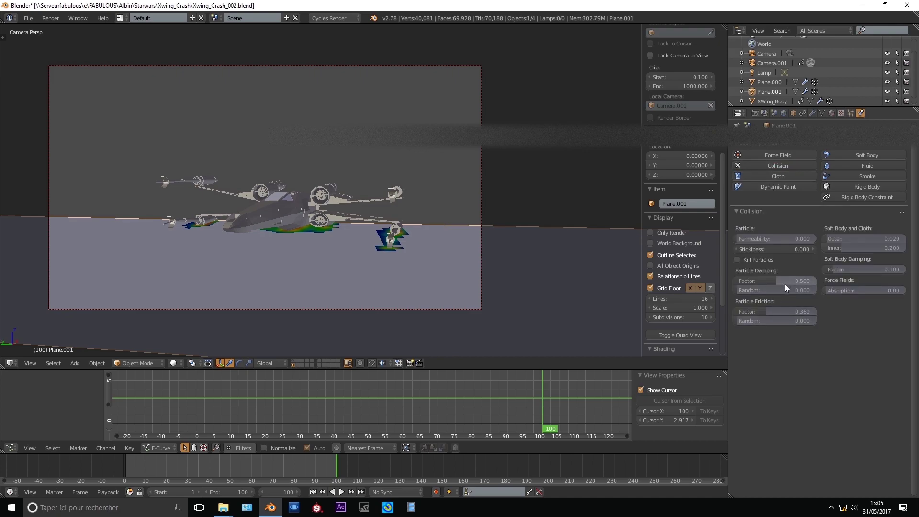
click(789, 312)
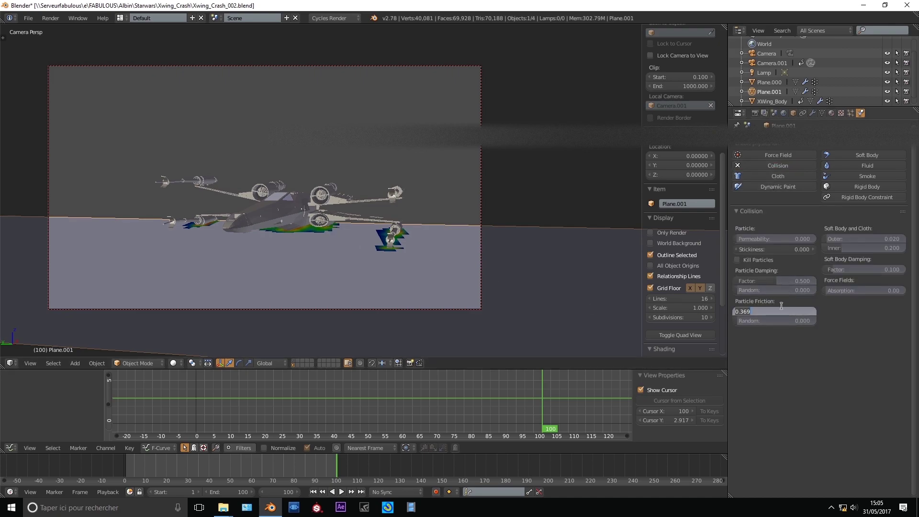
text(0.5)
key(Return)
Add a new particle system to Plane.000 ending emission at frame 100, and preview it.
right_click(316, 234)
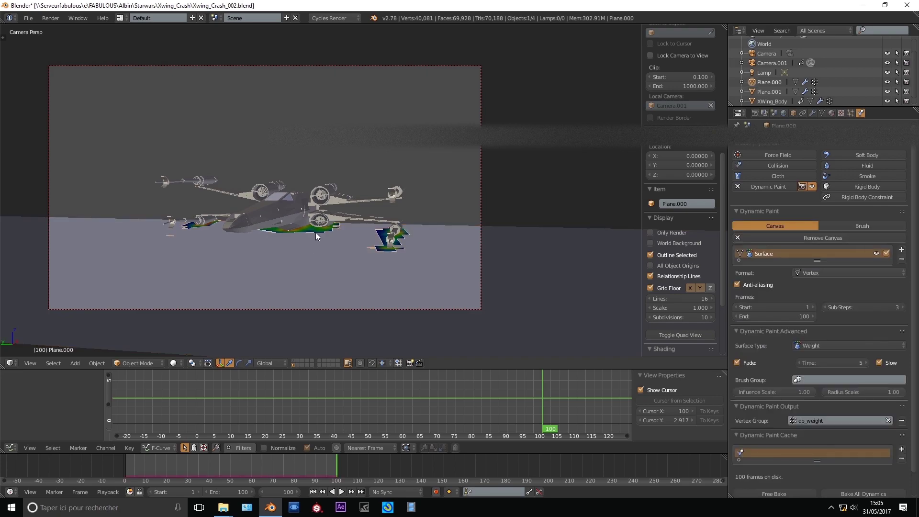
click(850, 113)
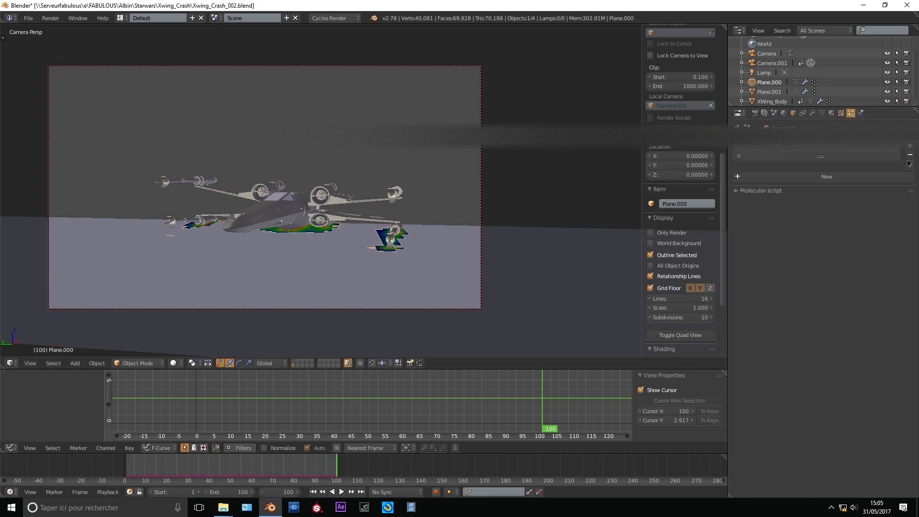
click(814, 174)
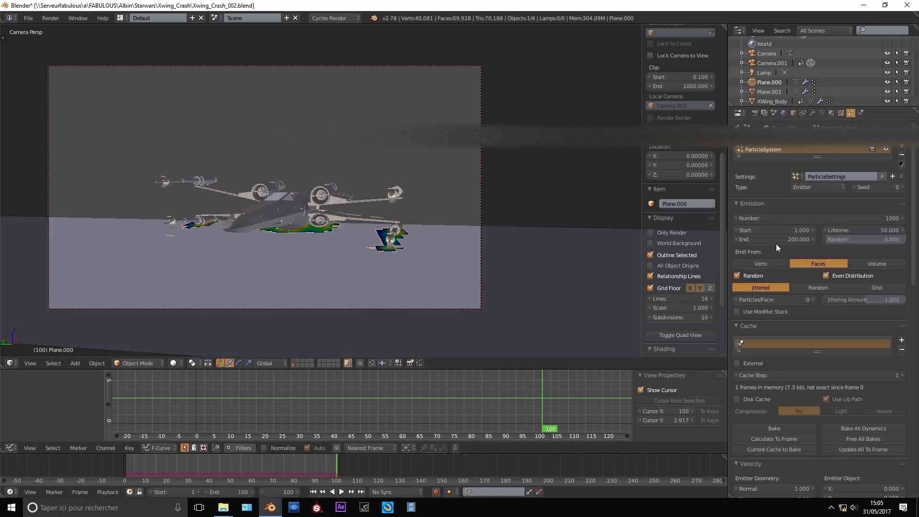
click(777, 239)
text(100)
key(Return)
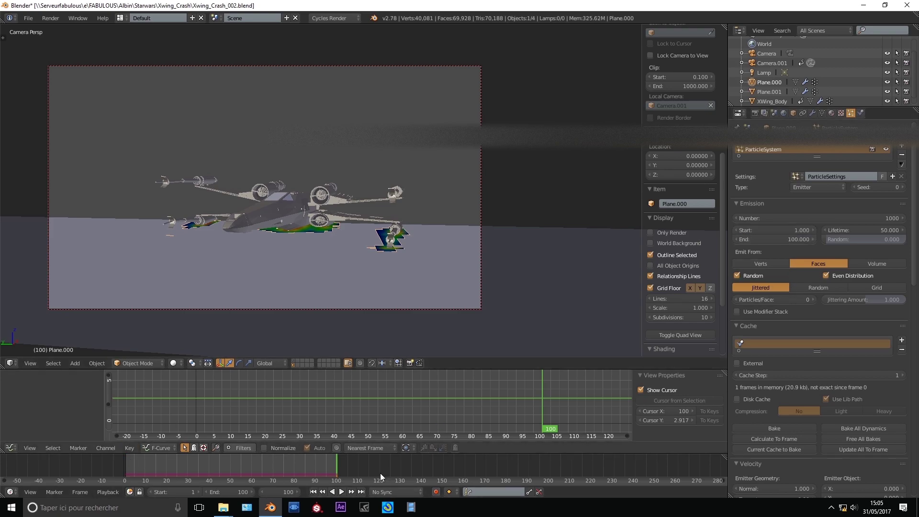
click(128, 464)
key(alt+a)
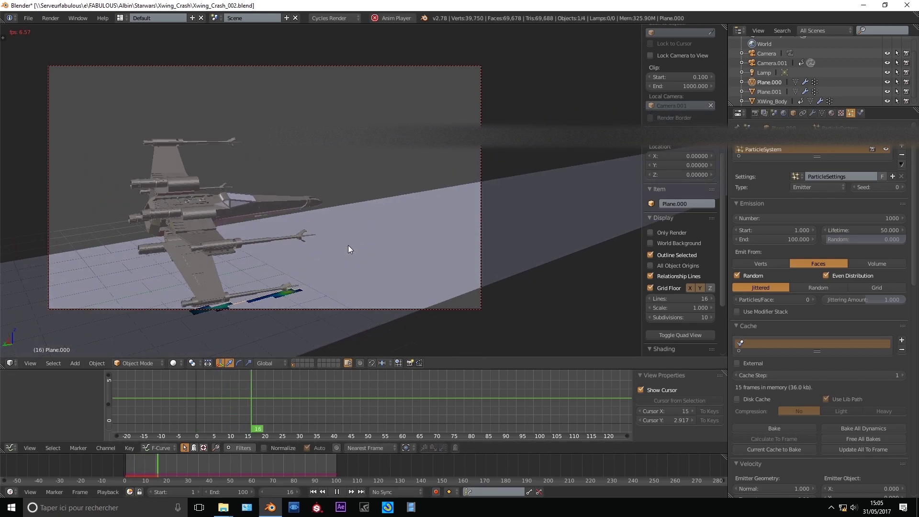
key(alt+a)
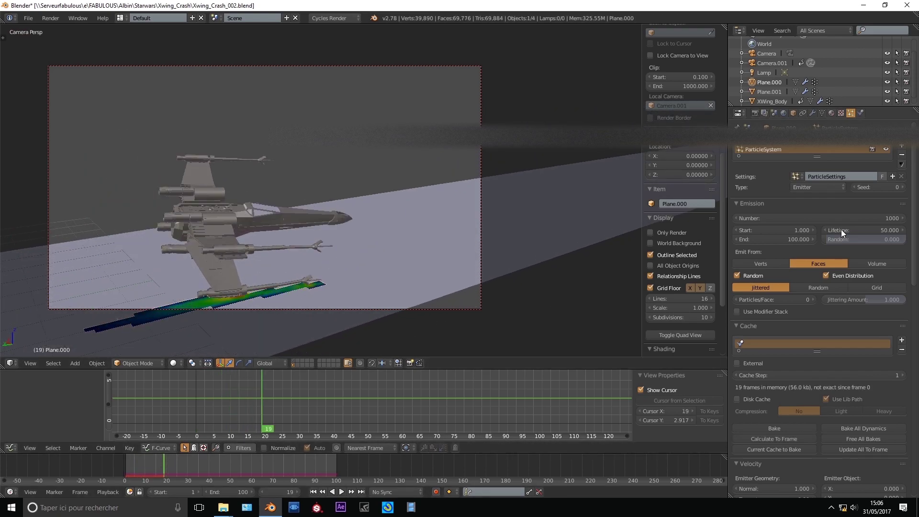
Set particle normal velocity to 5 and random velocity to 1, then preview.
scroll(782, 231, down, 6)
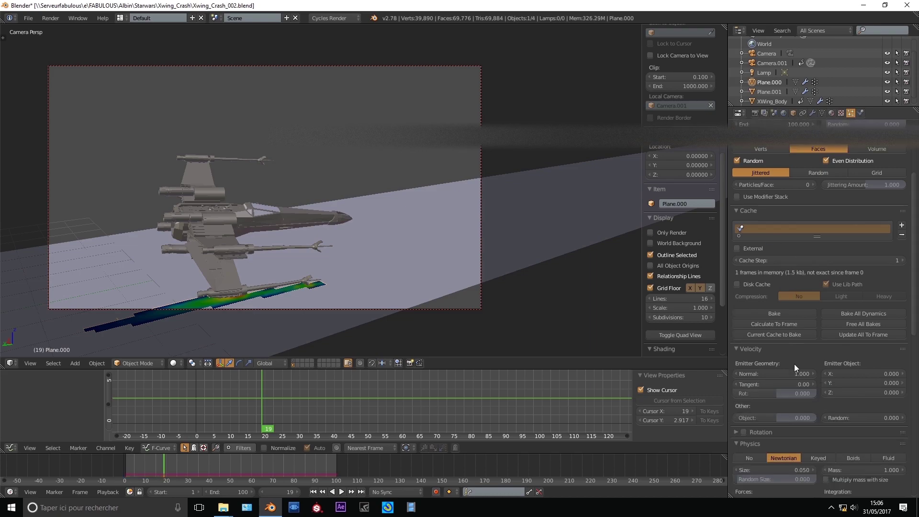
click(776, 374)
text(5)
key(Return)
click(844, 418)
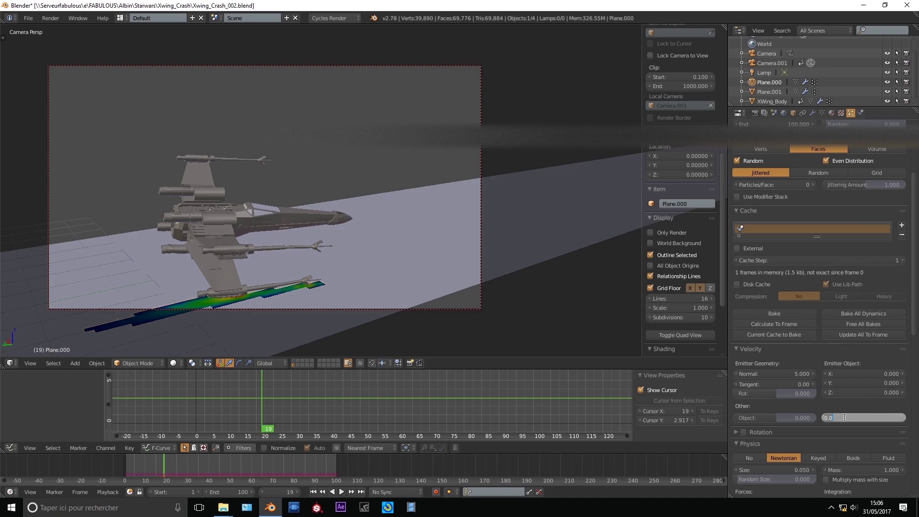
text(1)
key(Return)
key(alt+a)
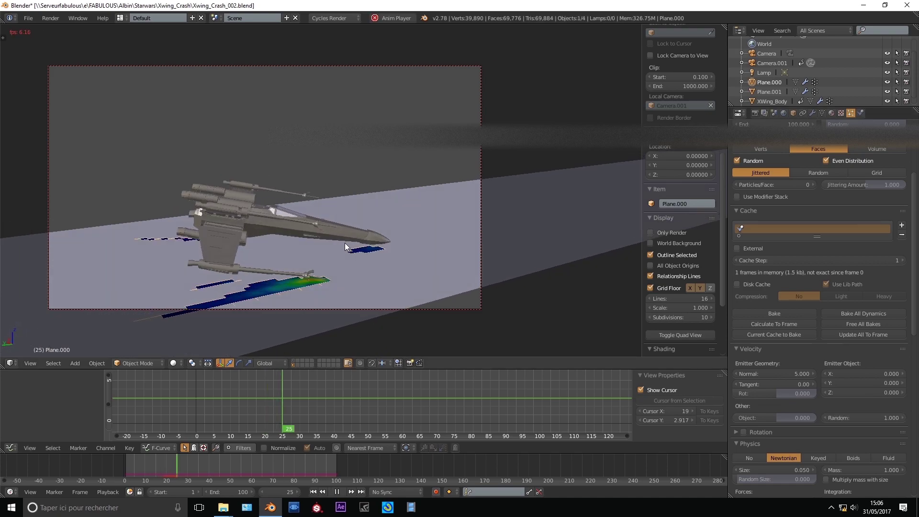
key(alt+a)
Emit from the modifier stack with Random distribution and play back the sparks.
scroll(780, 154, up, 1)
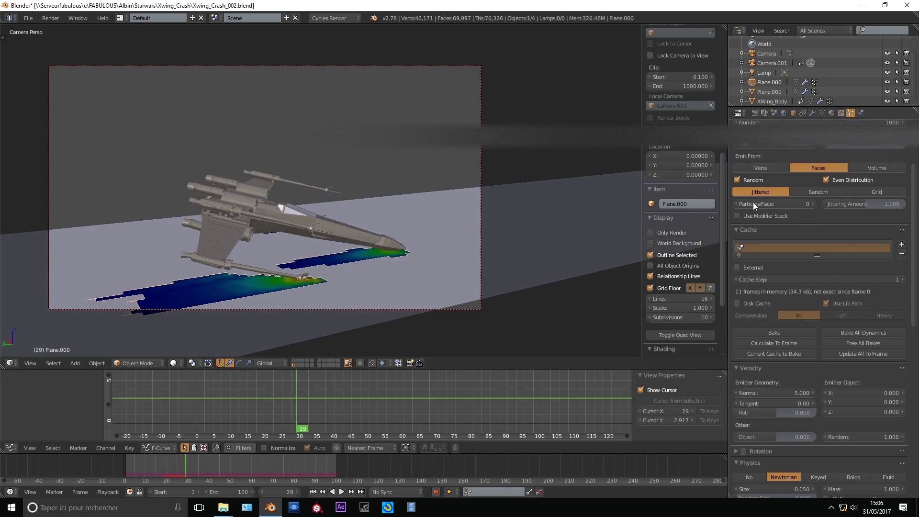
click(760, 215)
click(808, 194)
key(alt+a)
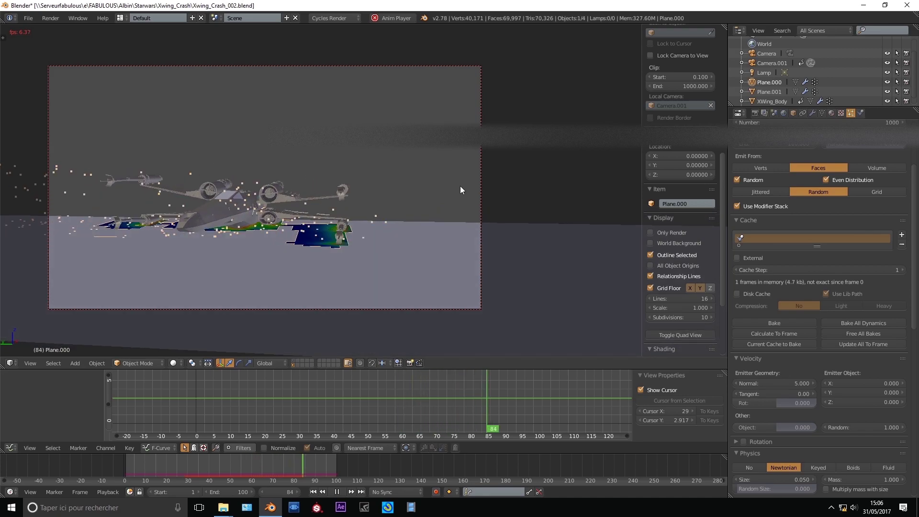
key(Home)
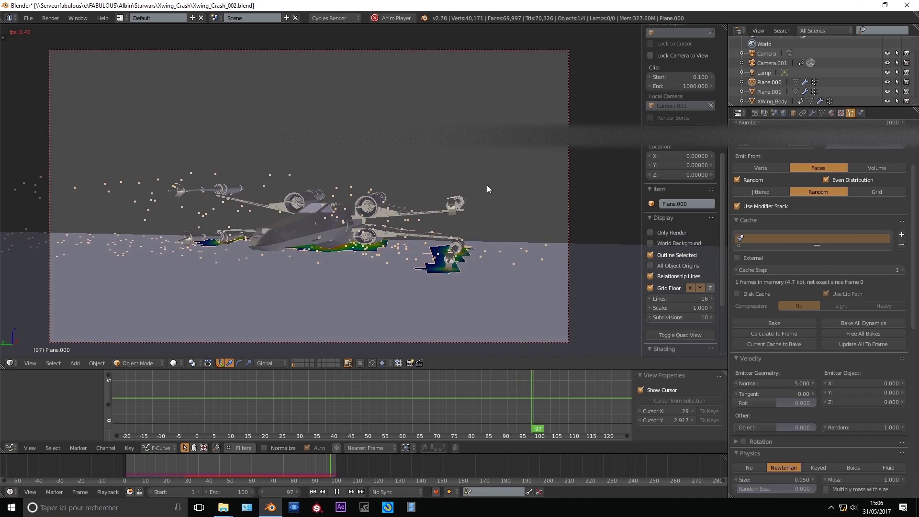
At frame 60, keyframe normal velocity 5 and random velocity 1.
key(alt+a)
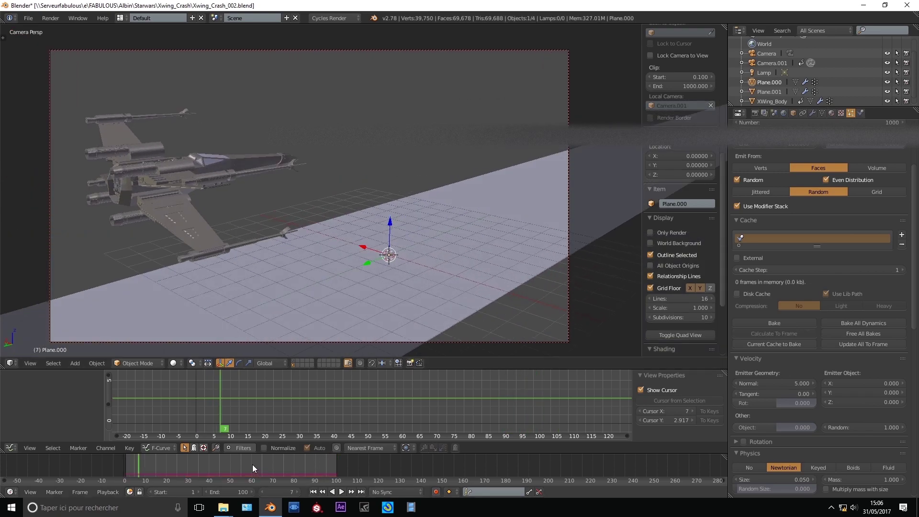
click(252, 464)
scroll(892, 161, up, 5)
scroll(862, 337, down, 6)
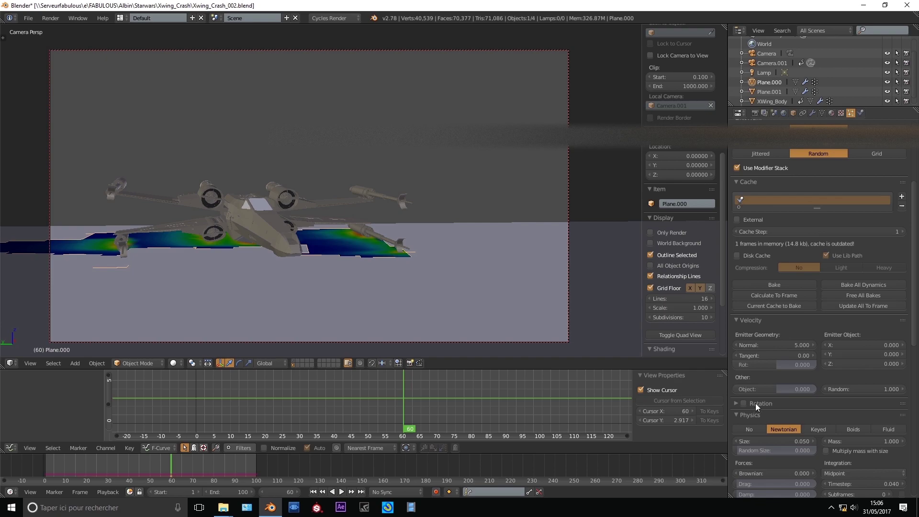
key(i)
key(i)
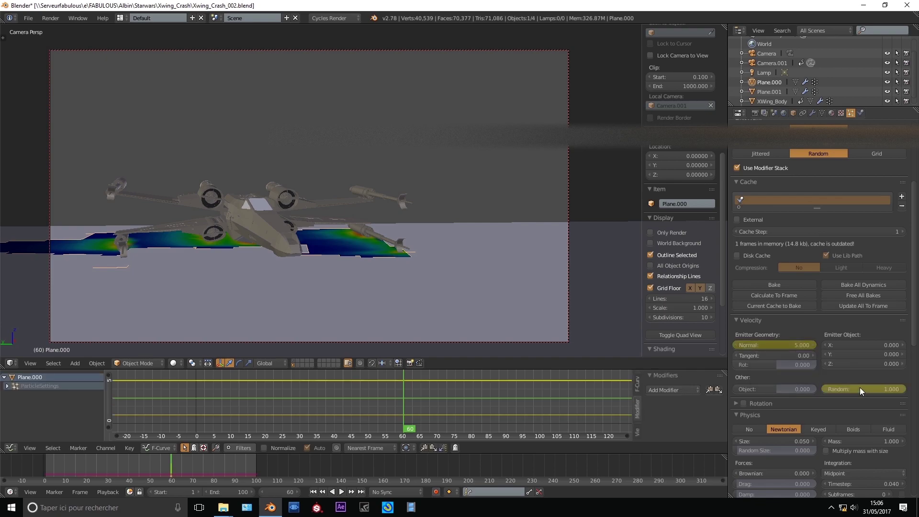
key(shift+Right)
At frame 100, set random and normal velocity to 0 and keyframe both.
click(856, 386)
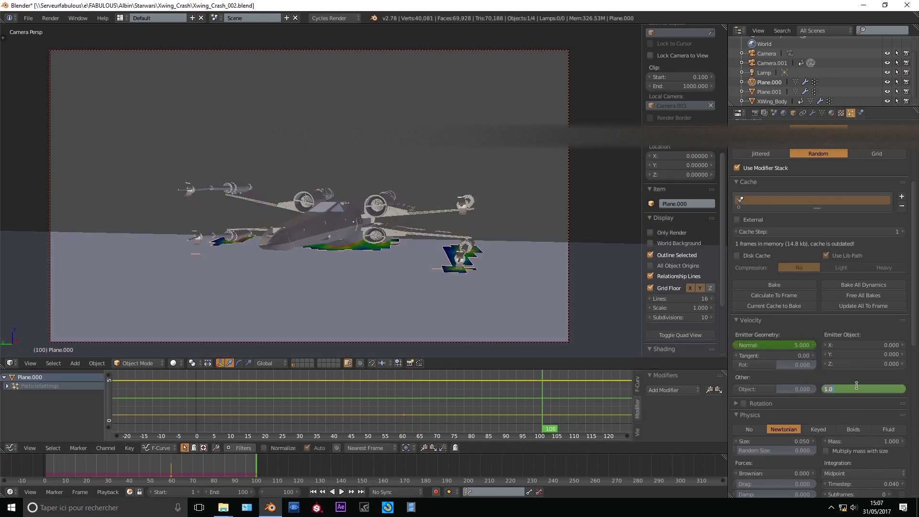
text(0)
key(Return)
key(i)
click(796, 345)
text(0)
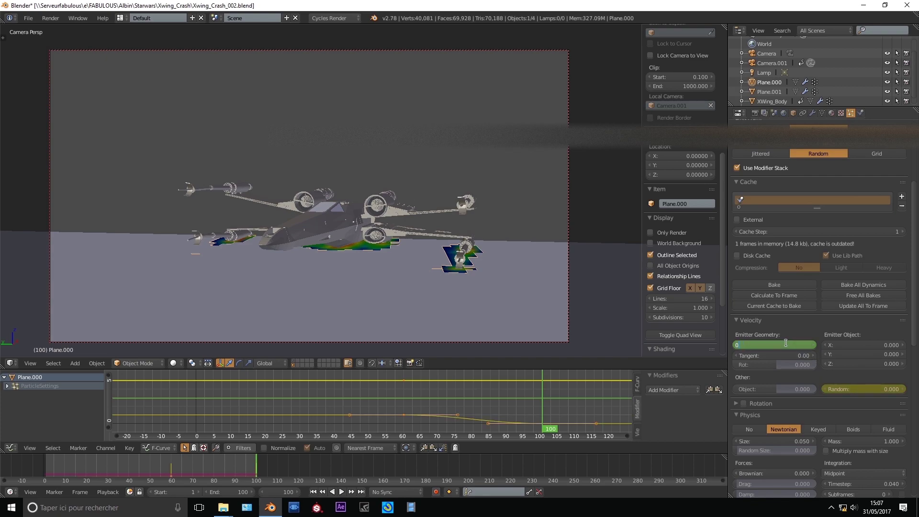
key(Return)
key(i)
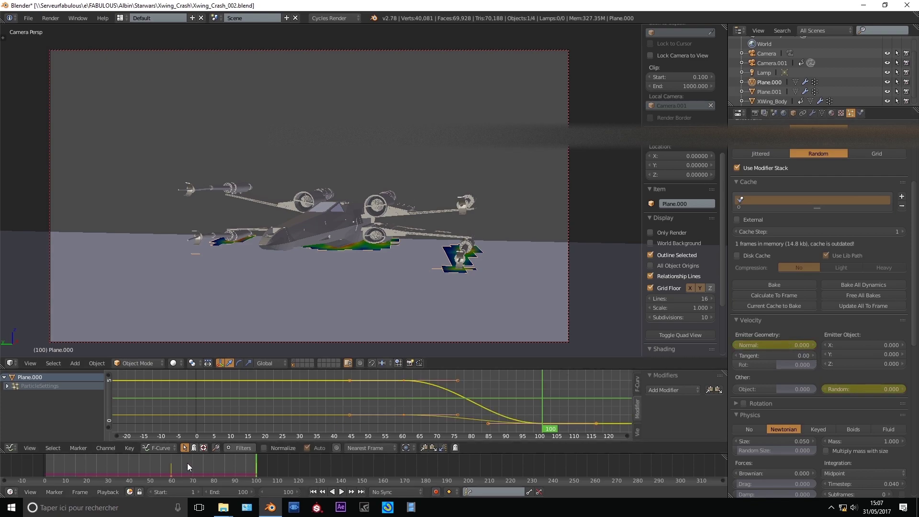
drag(200, 464, 39, 463)
Set the emission number to 10000, bake the particle cache, and play back the sprays.
scroll(819, 287, up, 5)
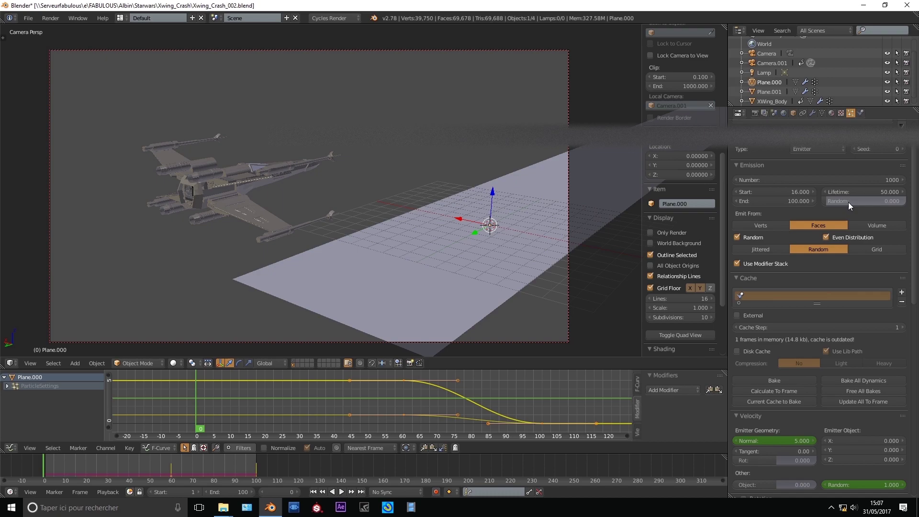
click(826, 179)
text(10000)
key(Return)
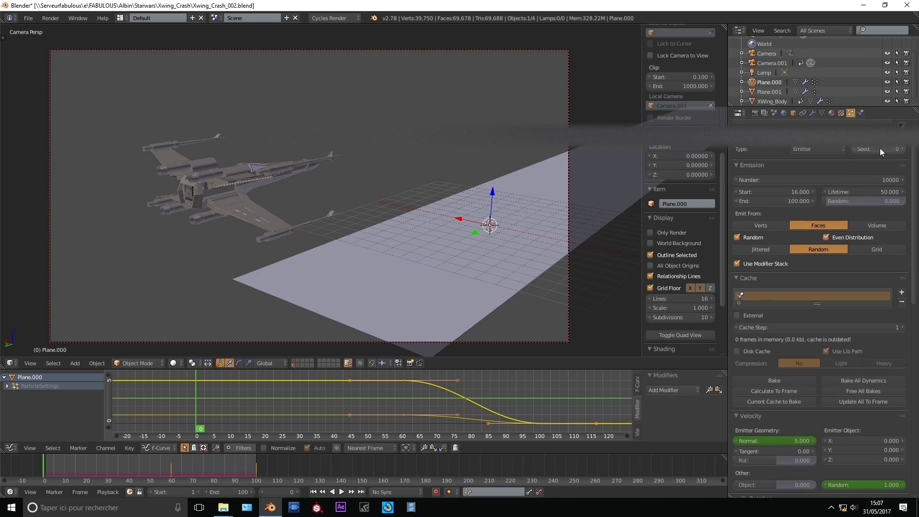
scroll(880, 148, up, 2)
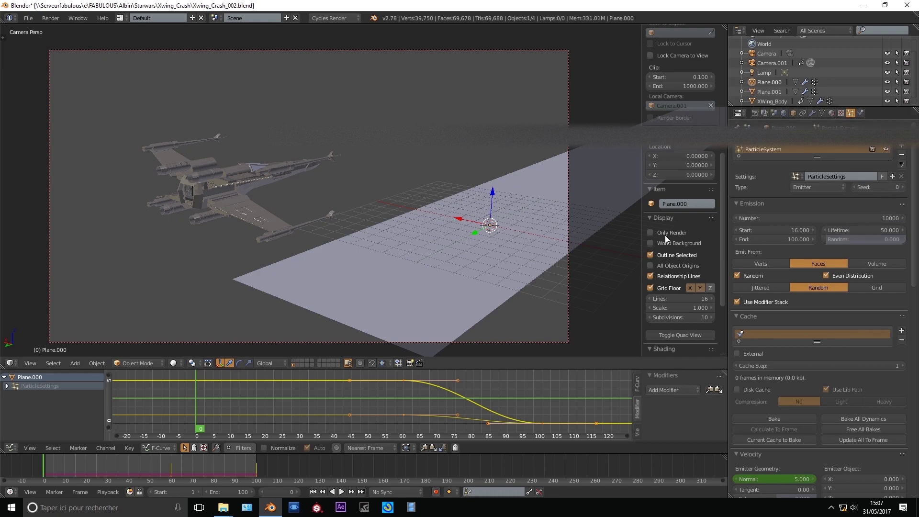
click(779, 419)
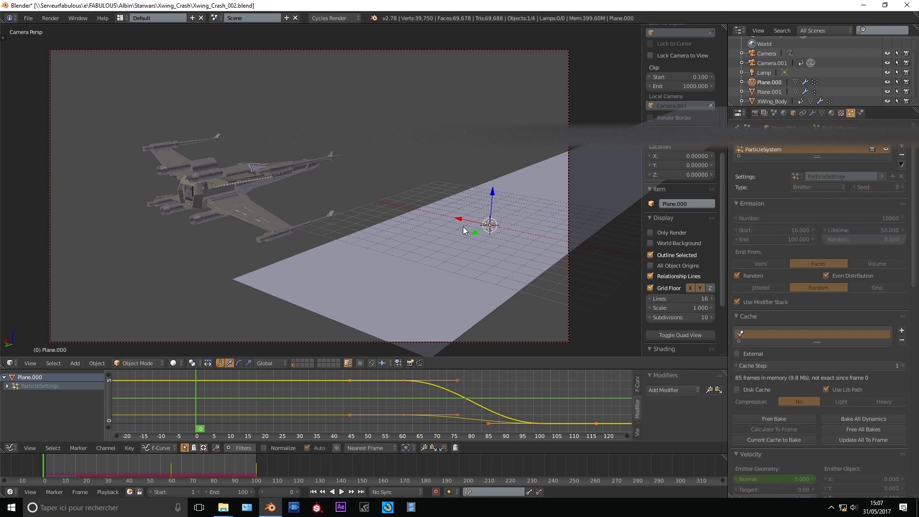
key(alt+a)
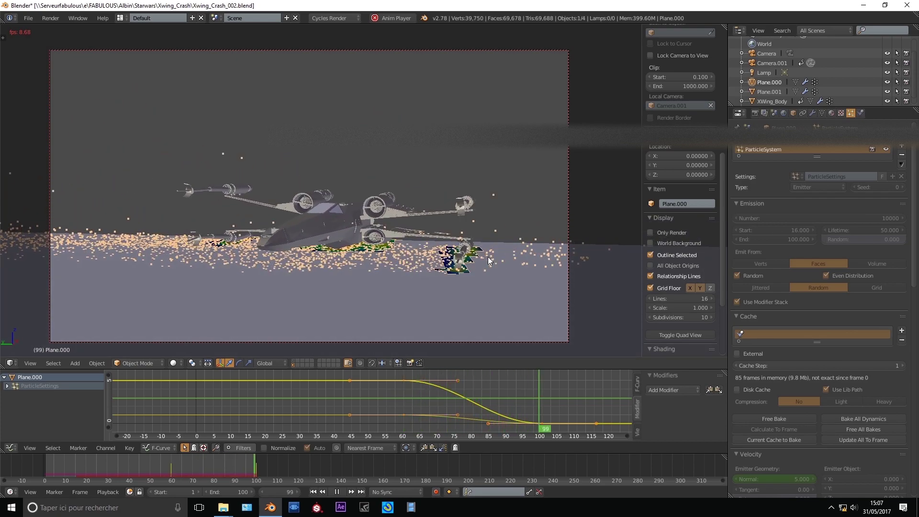
key(alt+a)
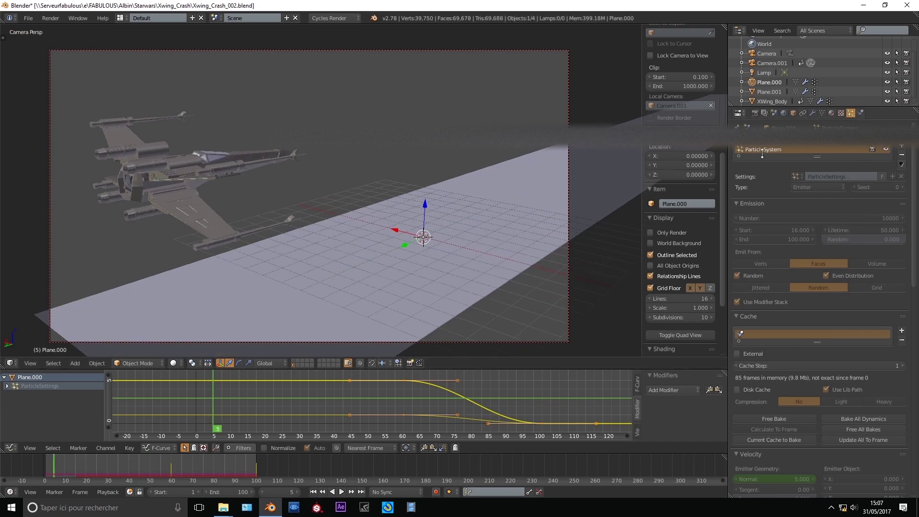
Rename the particle system Big_Particles and give it Simple children, 10 rendered.
text(Big_Particles)
key(Return)
scroll(812, 270, down, 8)
scroll(814, 289, down, 6)
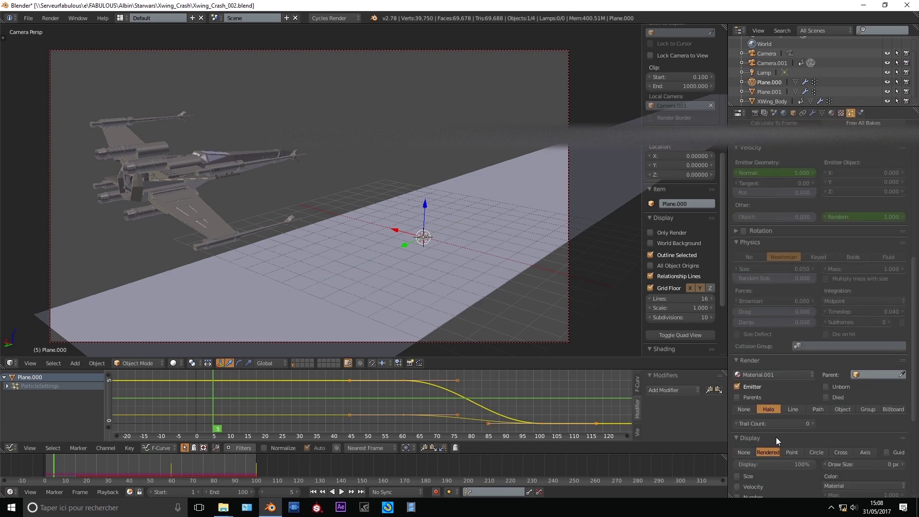
scroll(781, 436, down, 5)
click(751, 400)
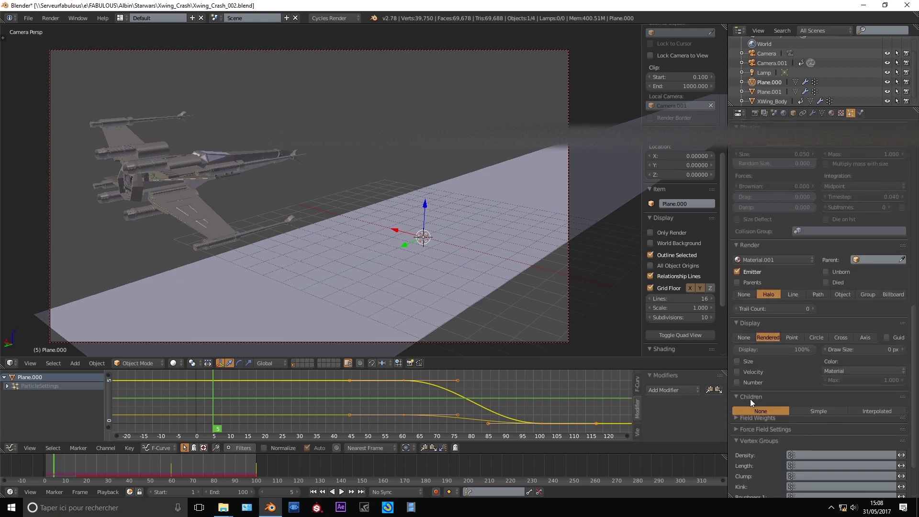
click(805, 409)
click(769, 430)
text(100)
key(Return)
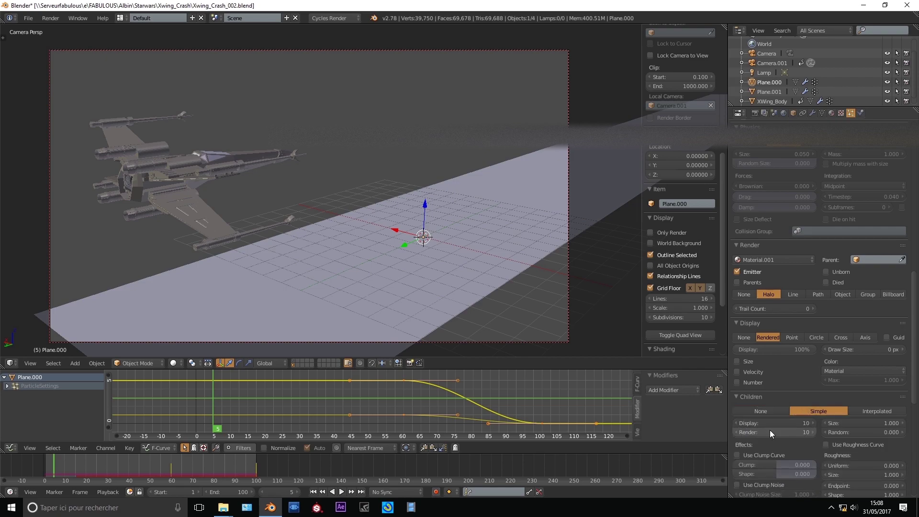
Switch particle rendering to Object and search the object list for an icosphere.
click(818, 294)
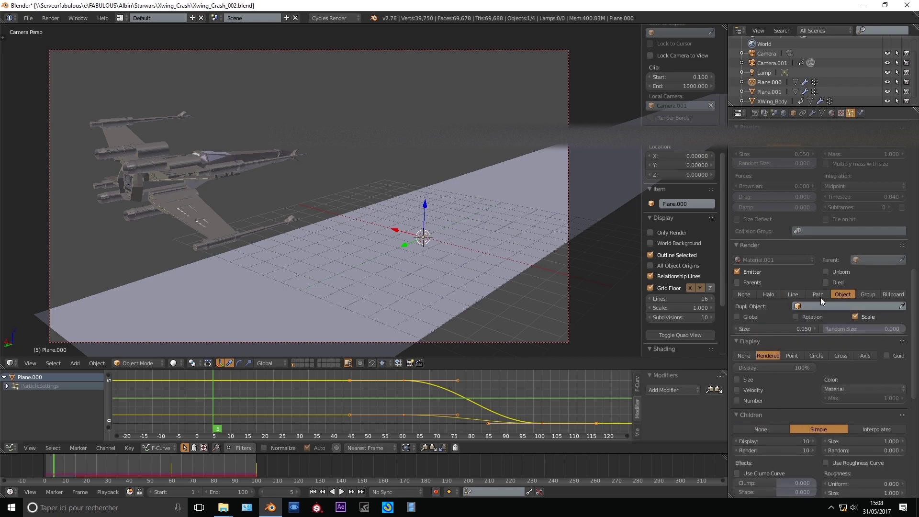
click(842, 295)
click(814, 307)
text(ic)
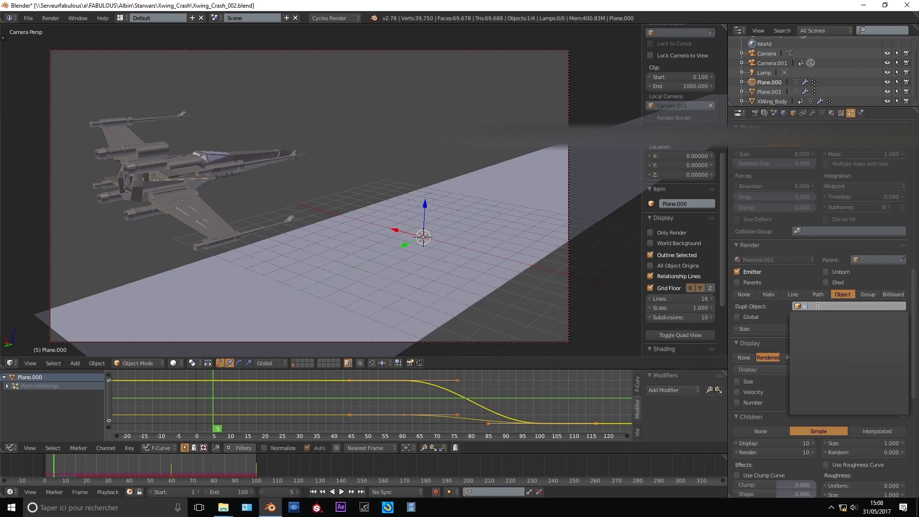
key(BackSpace)
key(BackSpace)
key(shift+a)
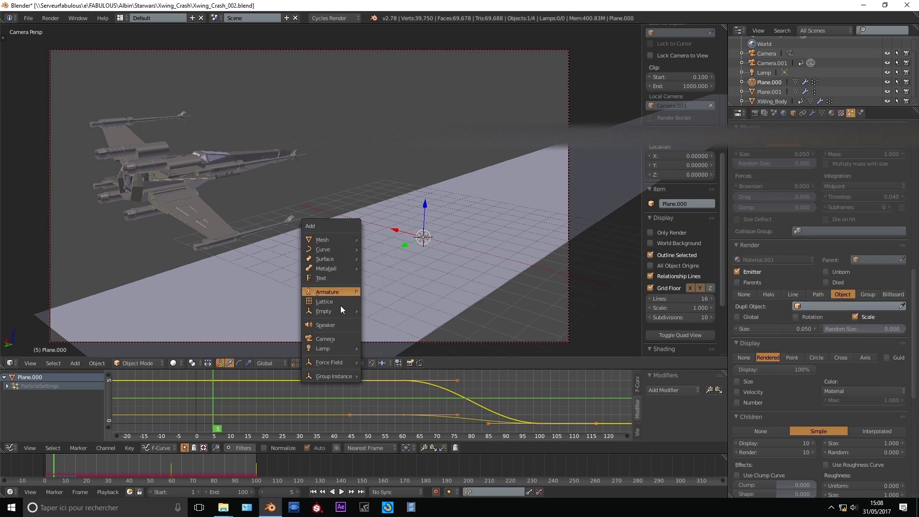
Add a 1-subdivision icosphere, smooth-shade it, and move it down beneath the ground plane.
mouse_move(343, 241)
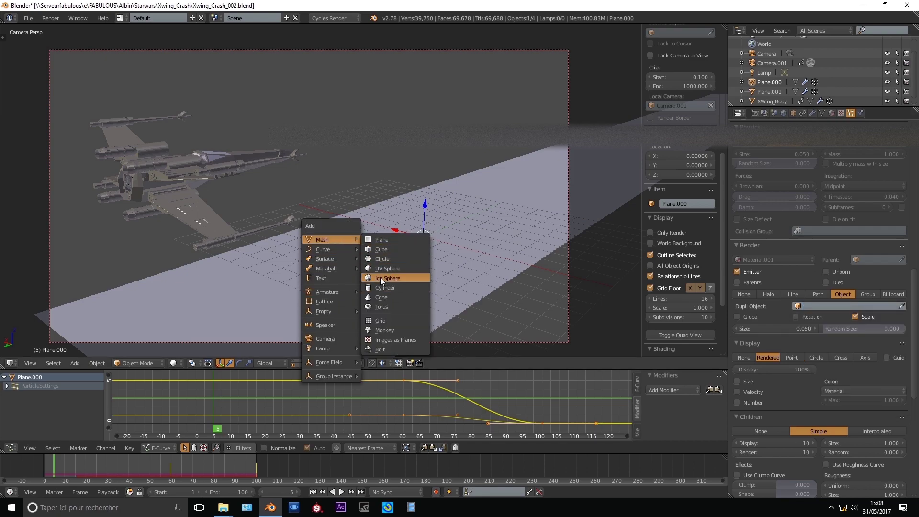
click(382, 279)
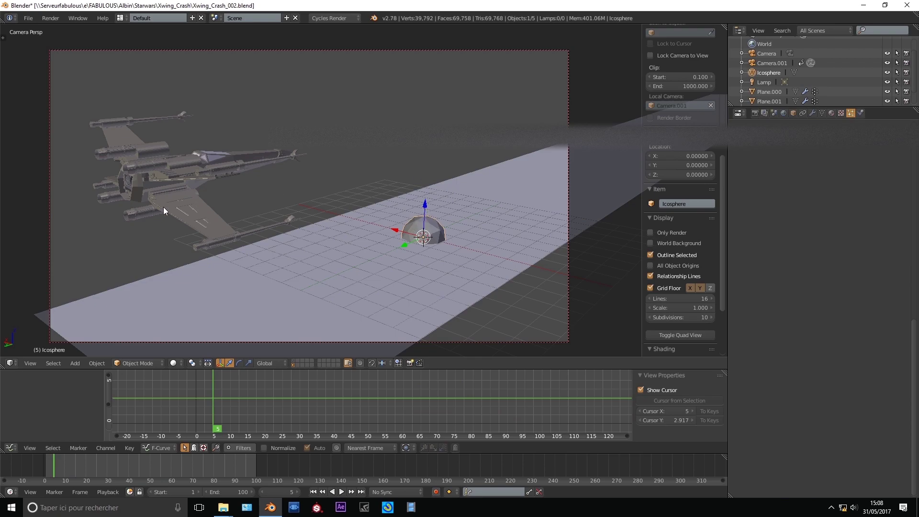
key(t)
click(8, 283)
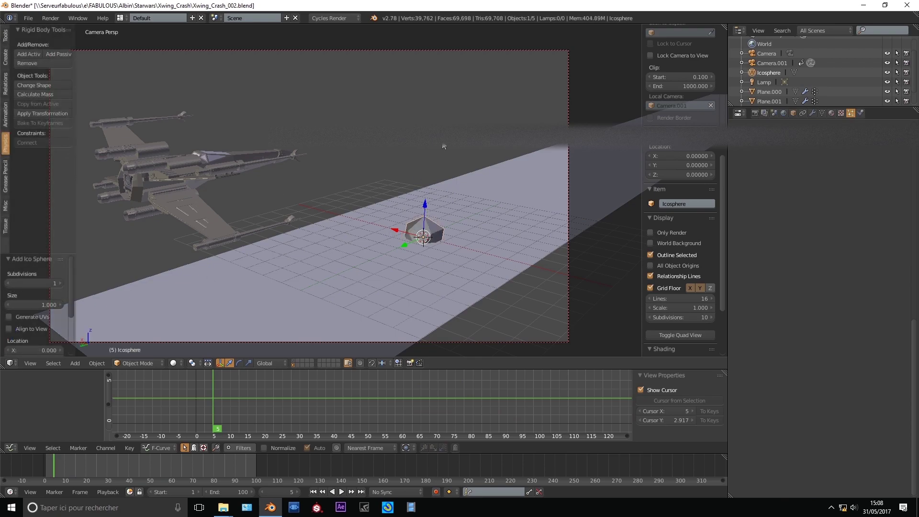
click(5, 36)
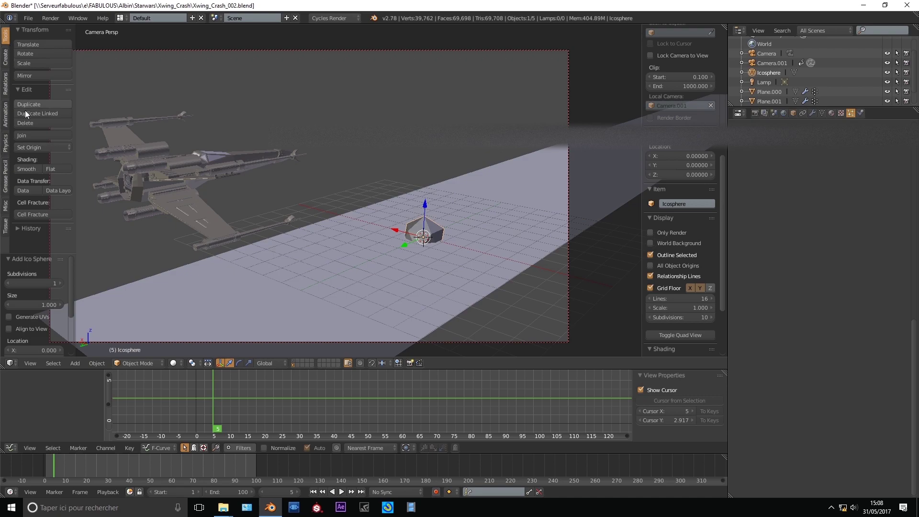
click(28, 168)
key(t)
drag(424, 213, 429, 233)
At frame 67, make Plane.000's particles instance the Icosphere object.
right_click(346, 222)
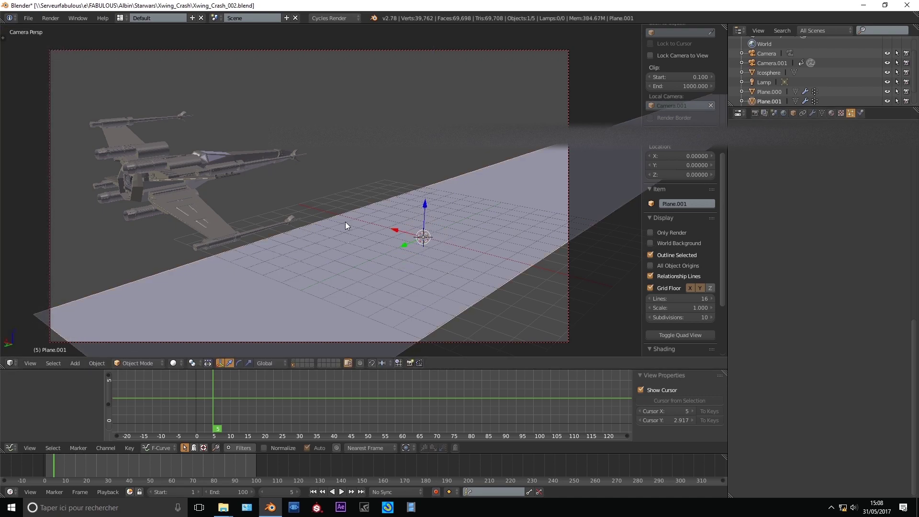
click(187, 460)
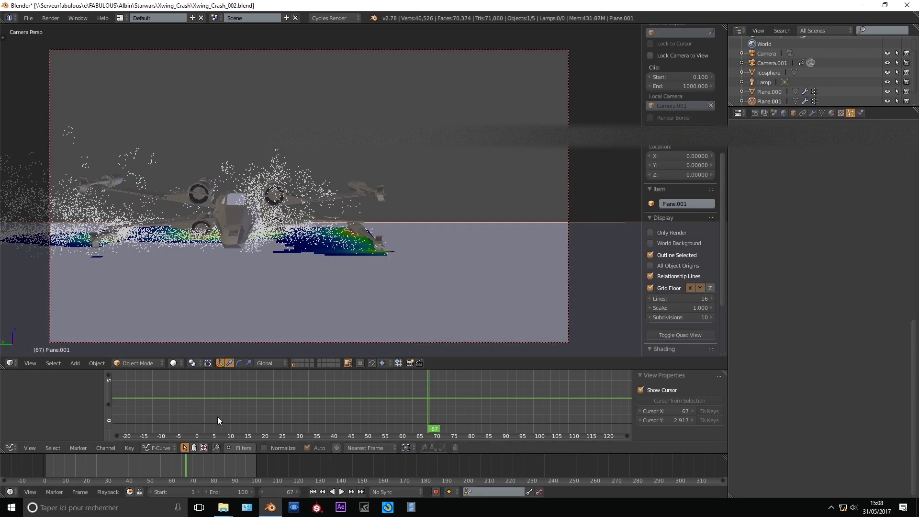
right_click(298, 150)
click(827, 306)
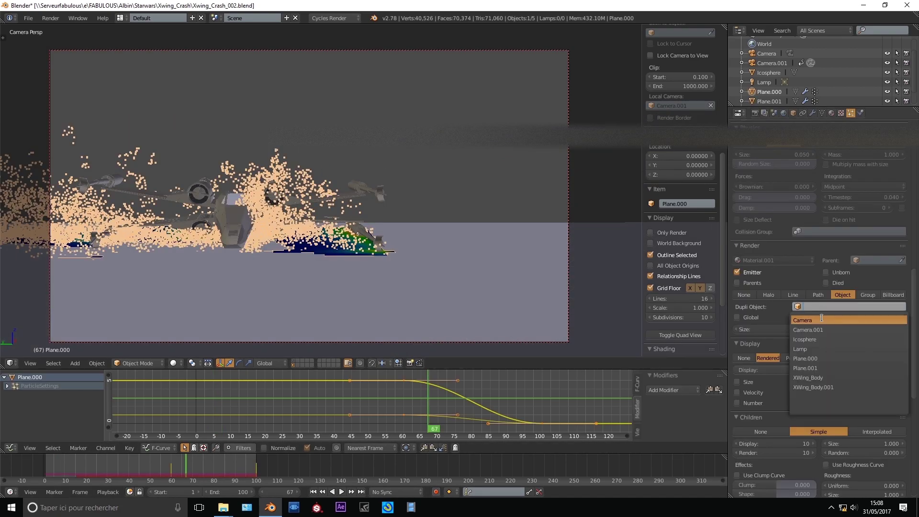
click(814, 339)
Set particle size 0.05, random size 0.6, child roundness 1 and child radius 0.05.
scroll(814, 288, down, 4)
drag(833, 253, 883, 252)
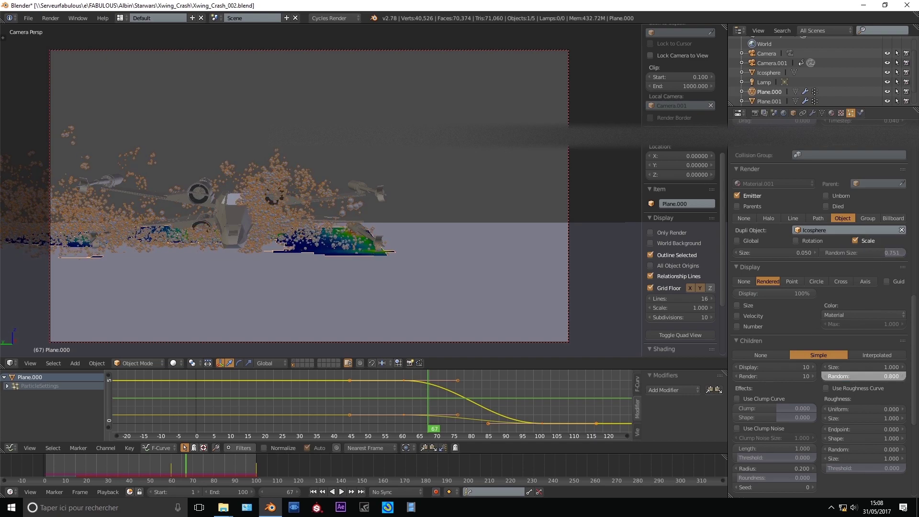
mouse_move(862, 377)
mouse_down()
mouse_move(904, 376)
mouse_move(852, 377)
mouse_up()
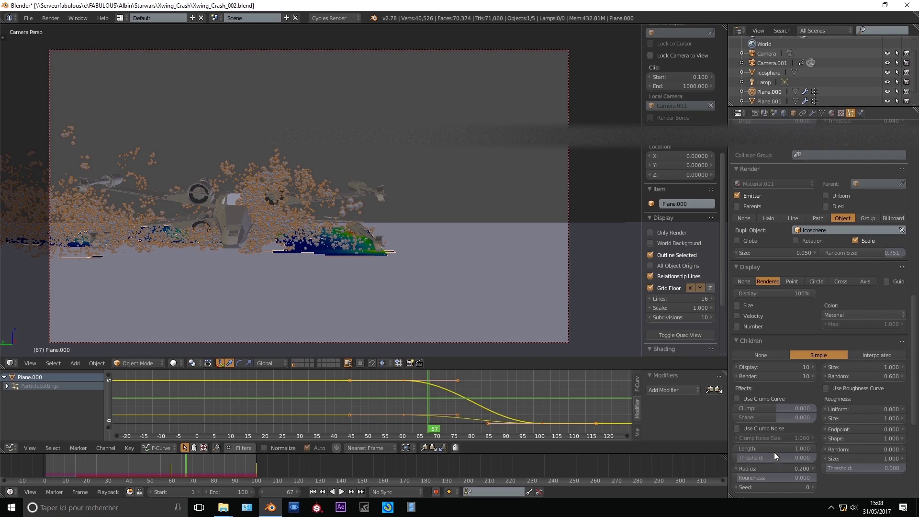
drag(774, 478, 817, 478)
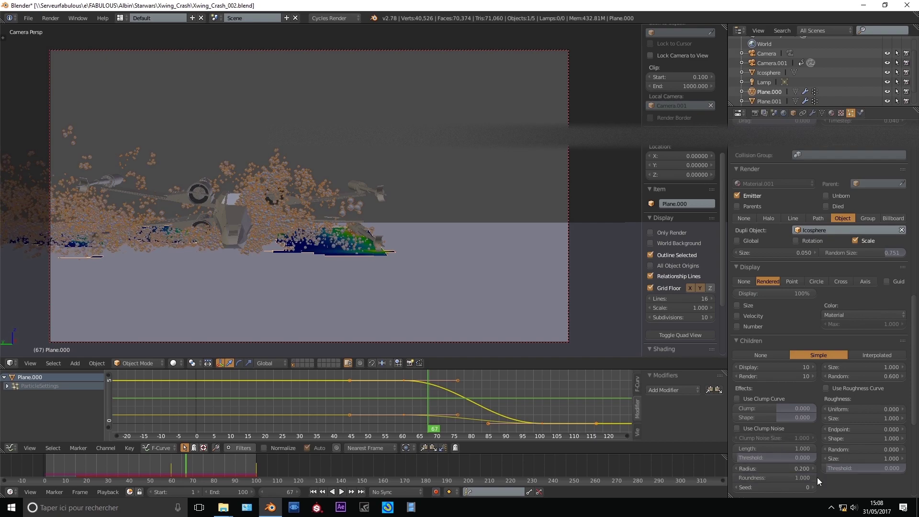
click(778, 469)
text(0.05)
key(Return)
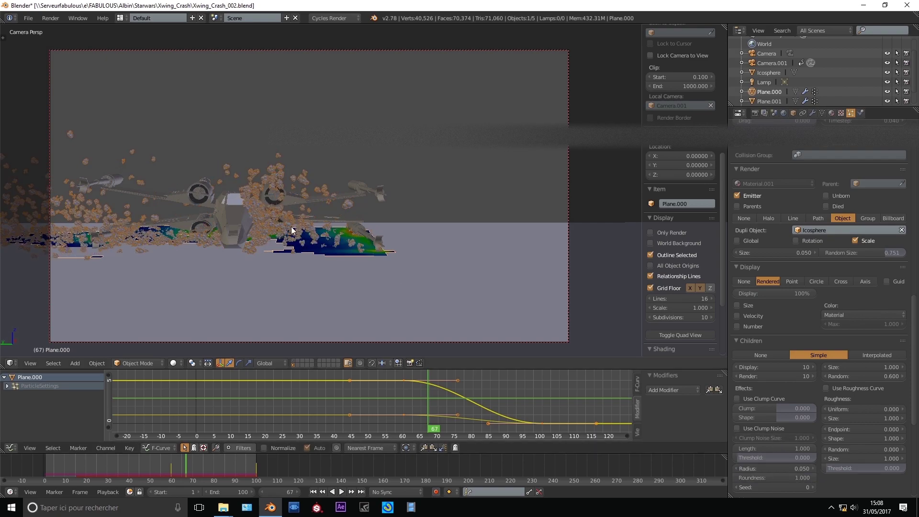
Deselect everything and play the crash to check the icosphere debris.
scroll(290, 221, up, 2)
key(a)
scroll(367, 221, down, 2)
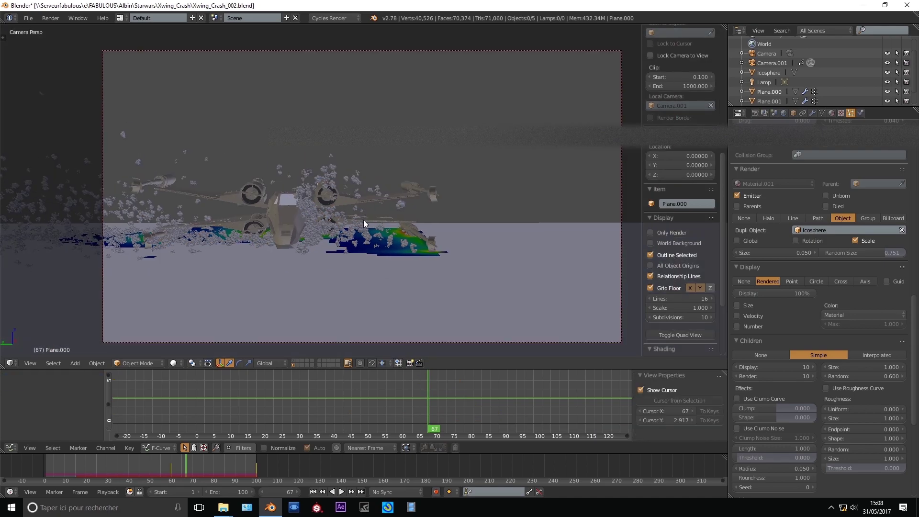
key(alt+a)
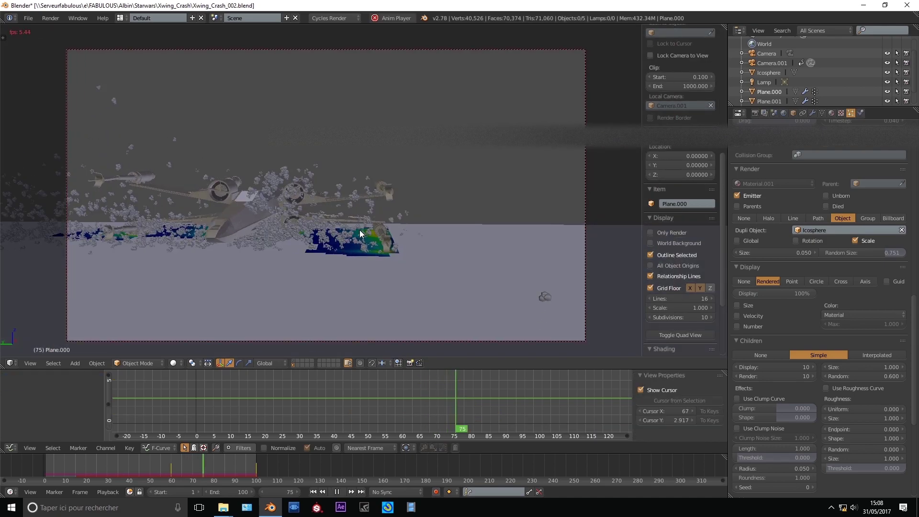
Stop playback and give Plane.000 a second particle system using a single-user copy of Small_particles.
key(Escape)
right_click(381, 283)
scroll(872, 219, up, 15)
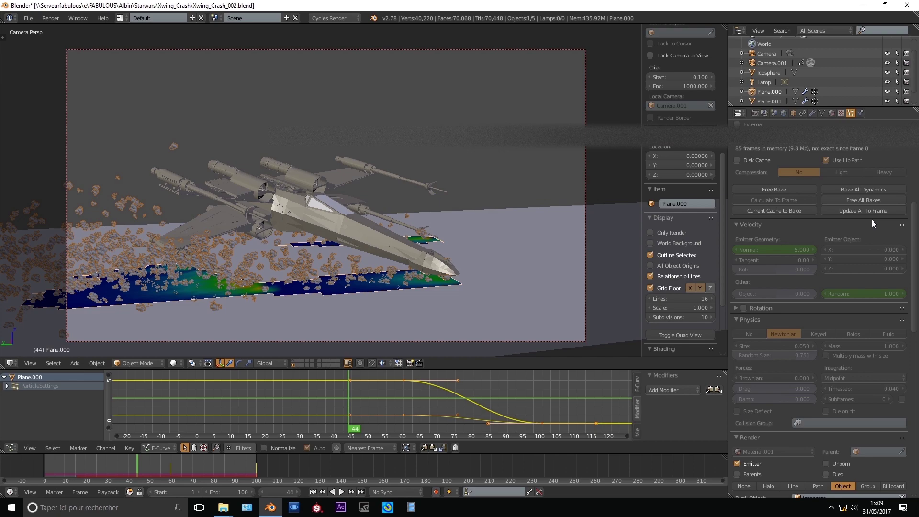
click(902, 146)
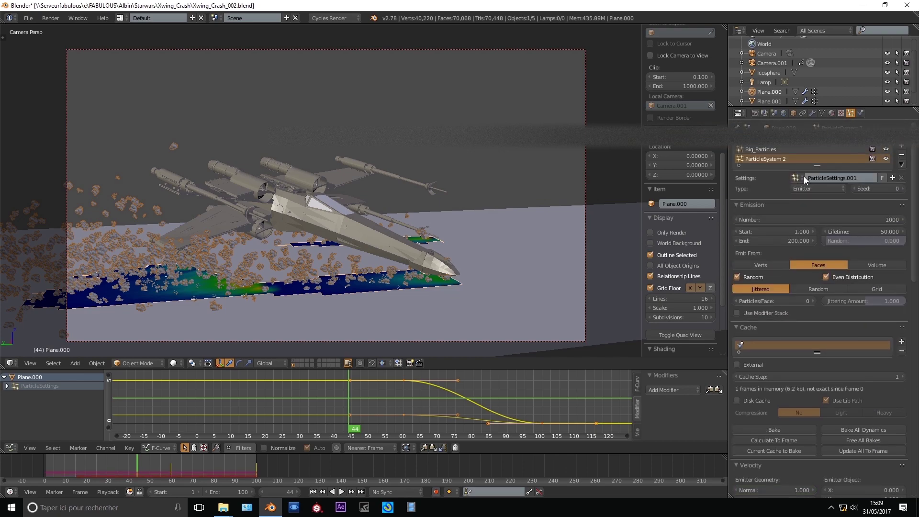
click(795, 178)
click(817, 192)
double_click(817, 179)
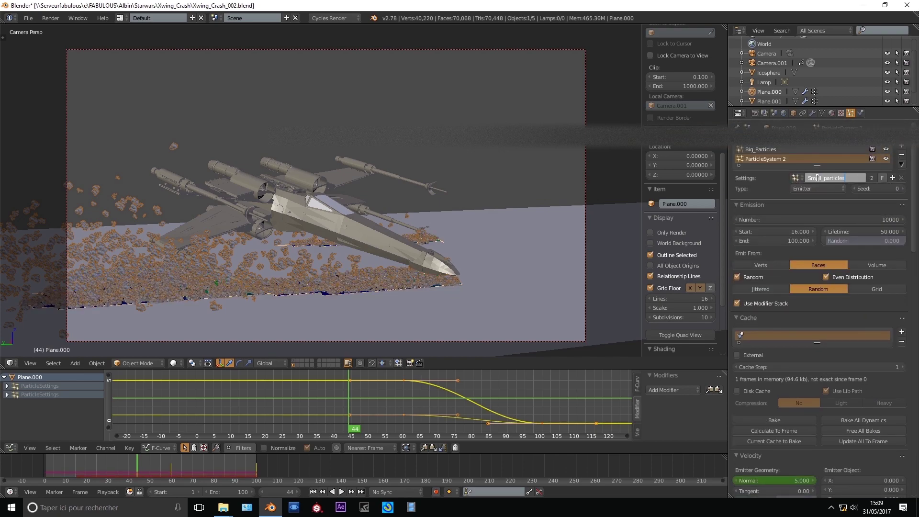
key(Return)
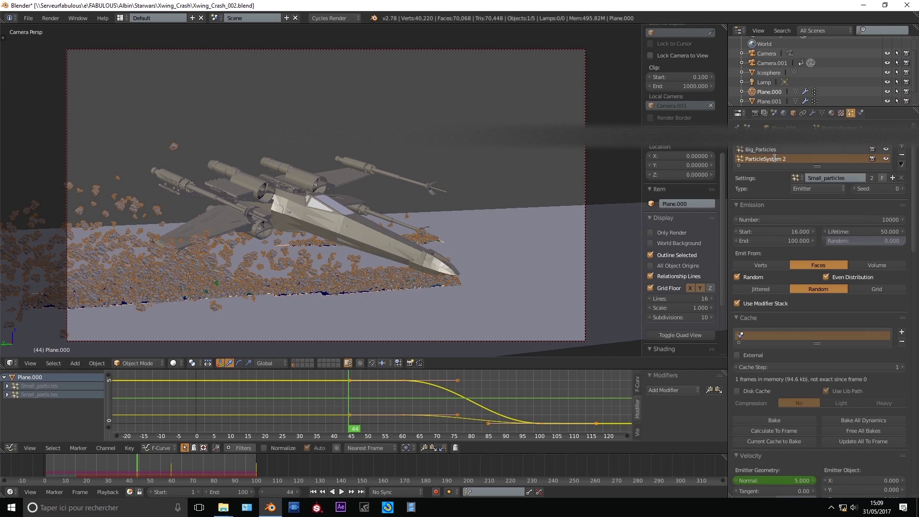
click(872, 178)
Set children to None, display as points, particle size 0.02, then preview the animation.
scroll(827, 292, down, 15)
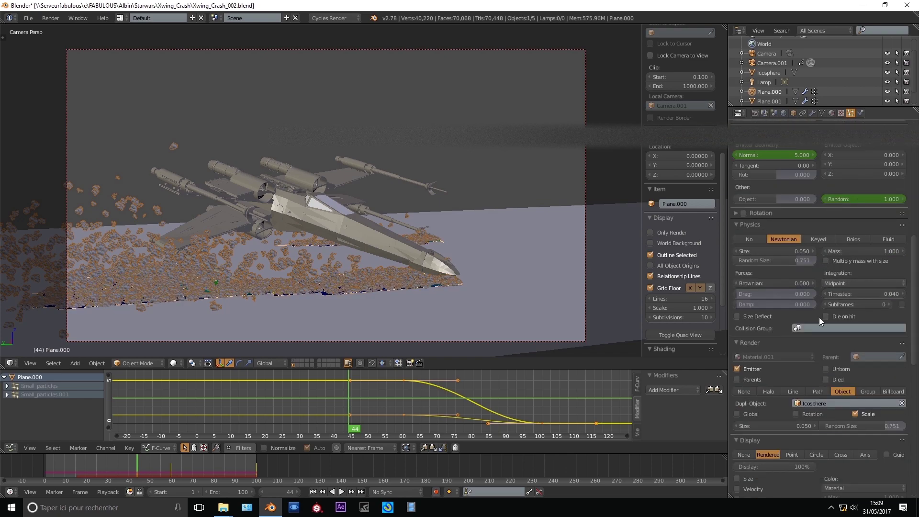
click(773, 355)
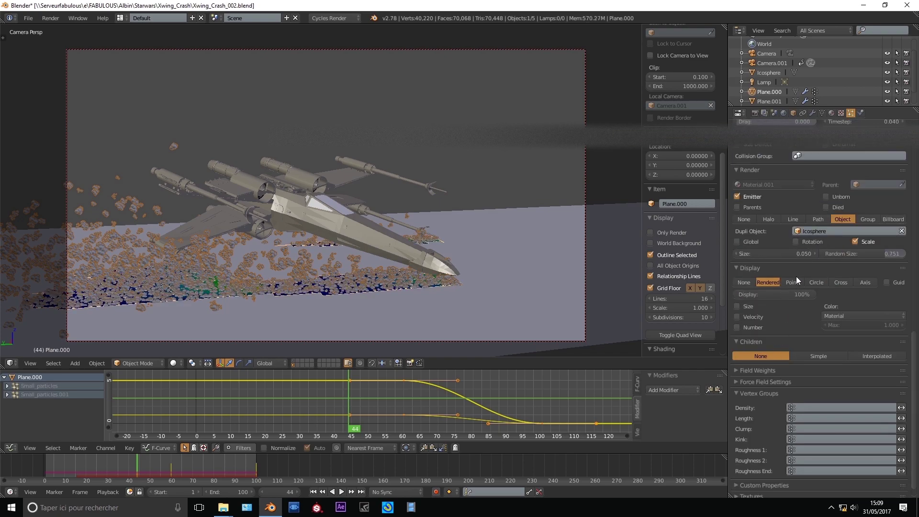
click(795, 280)
key(a)
scroll(794, 294, up, 15)
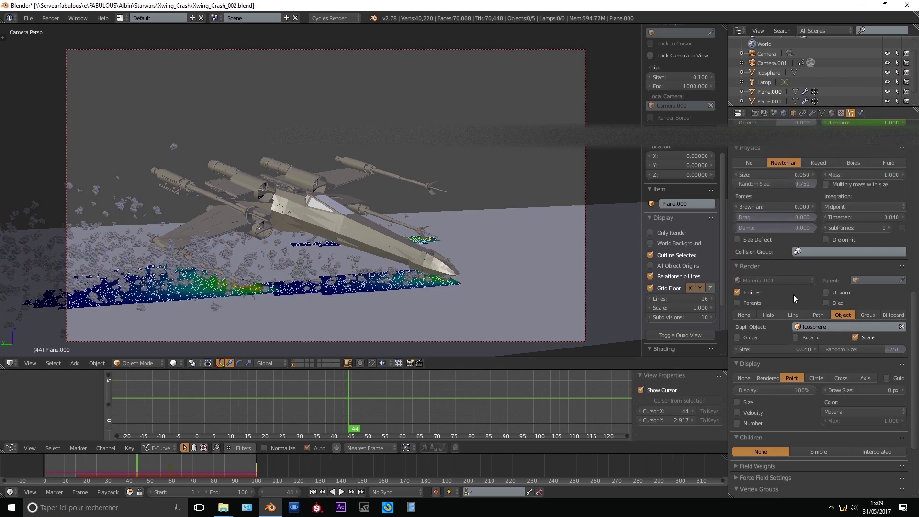
drag(795, 405, 774, 405)
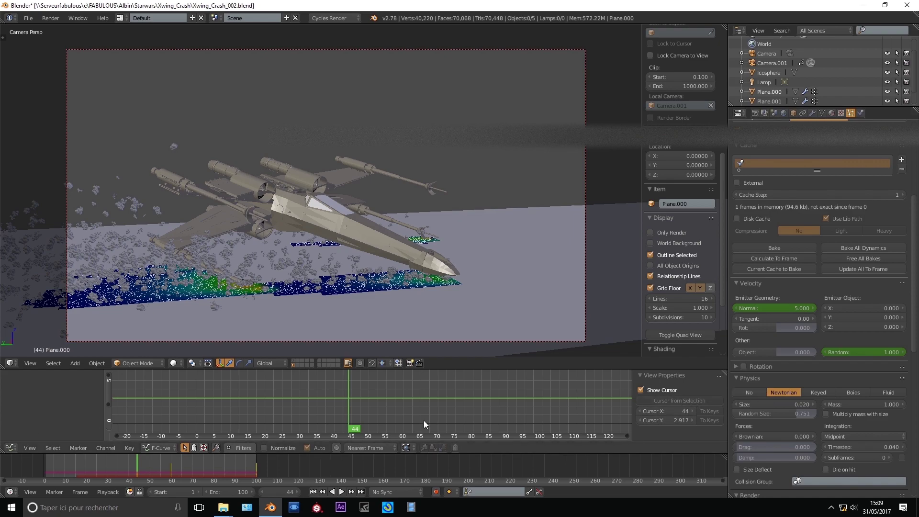
click(50, 467)
key(alt+a)
key(alt+a)
scroll(840, 265, up, 5)
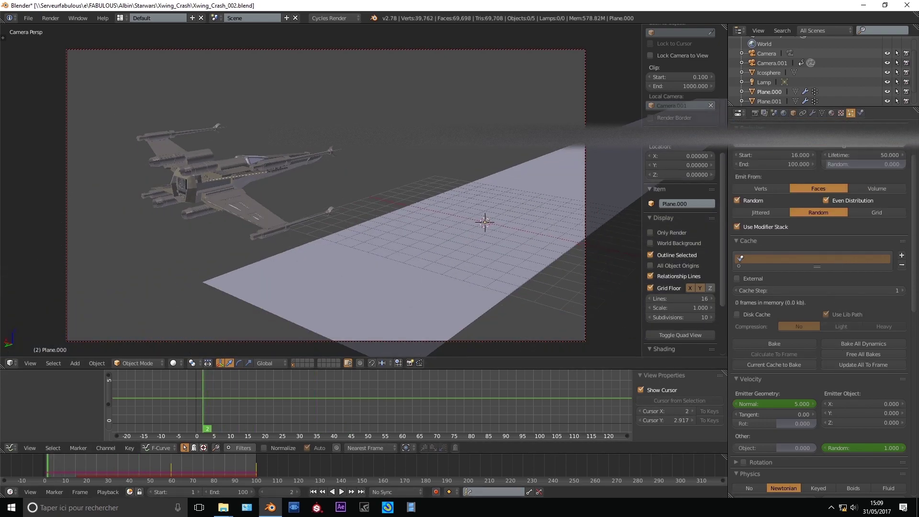
Name the cache Small_particles, bake 85 frames to disk, and play the result.
double_click(752, 259)
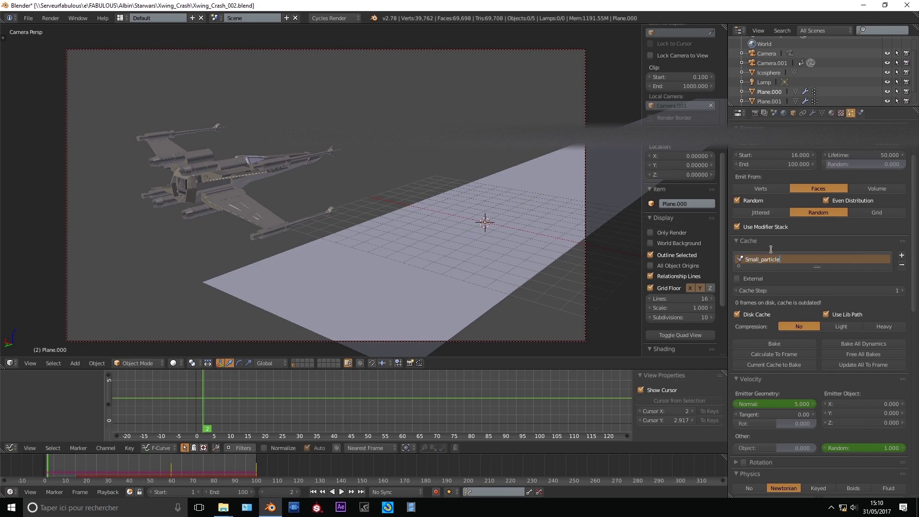
click(771, 344)
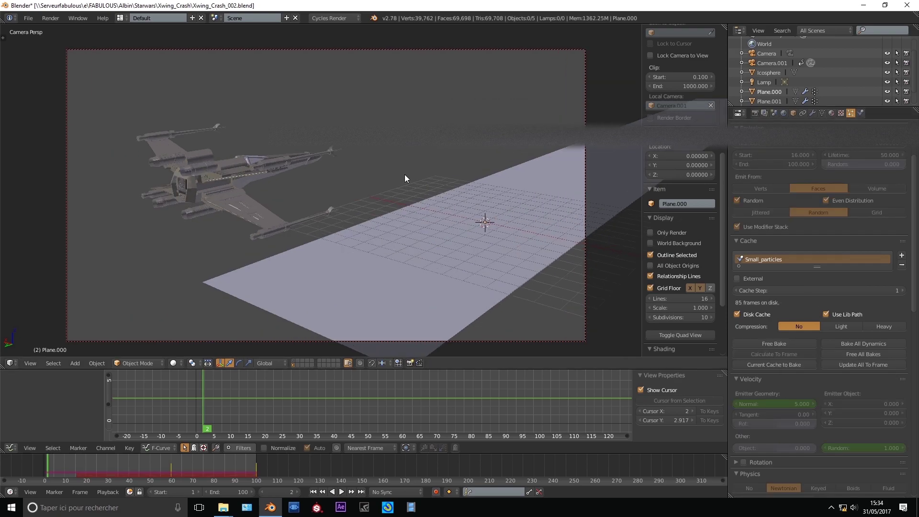
key(alt+a)
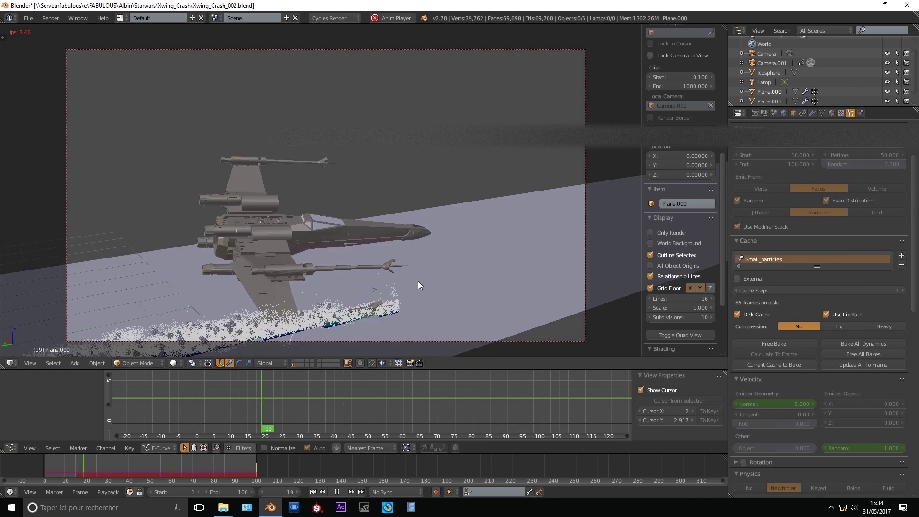
Colour the Plane.000 particles by velocity with a maximum of 10.
key(alt+a)
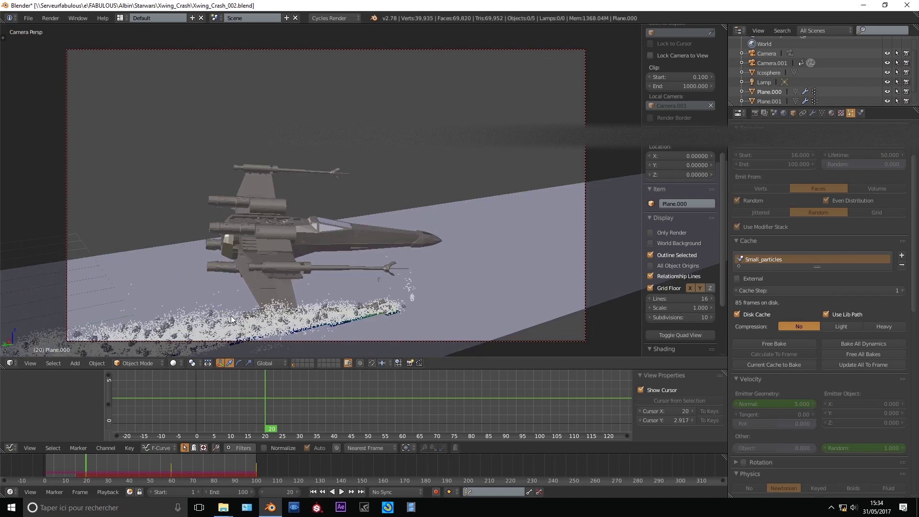
right_click(231, 318)
scroll(786, 369, down, 12)
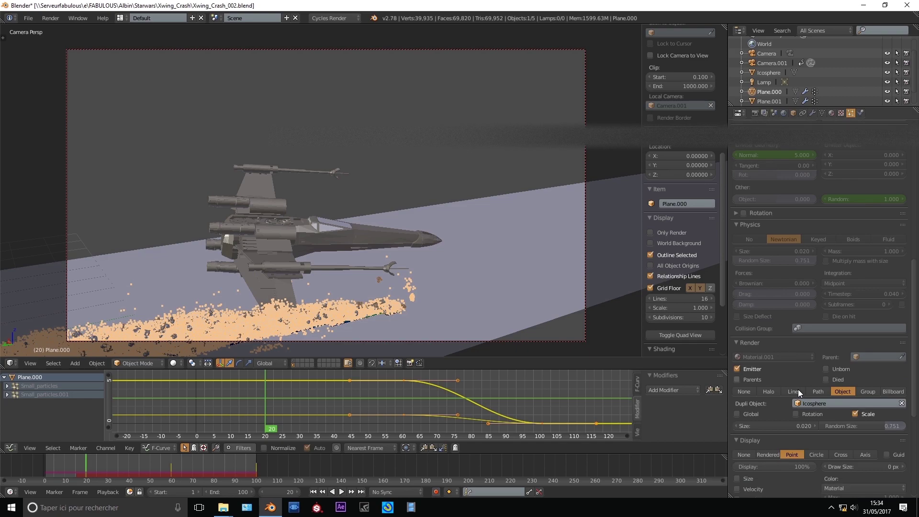
scroll(798, 389, down, 5)
click(857, 392)
click(855, 362)
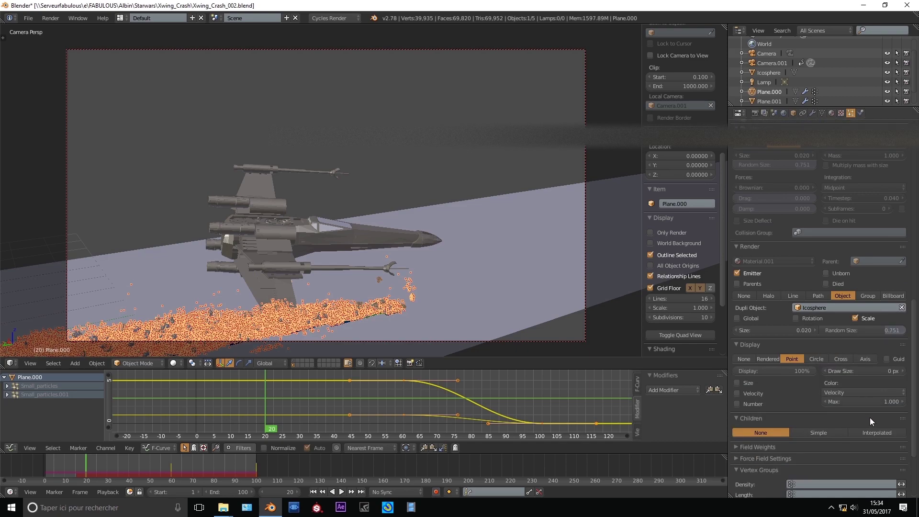
text(10)
key(Return)
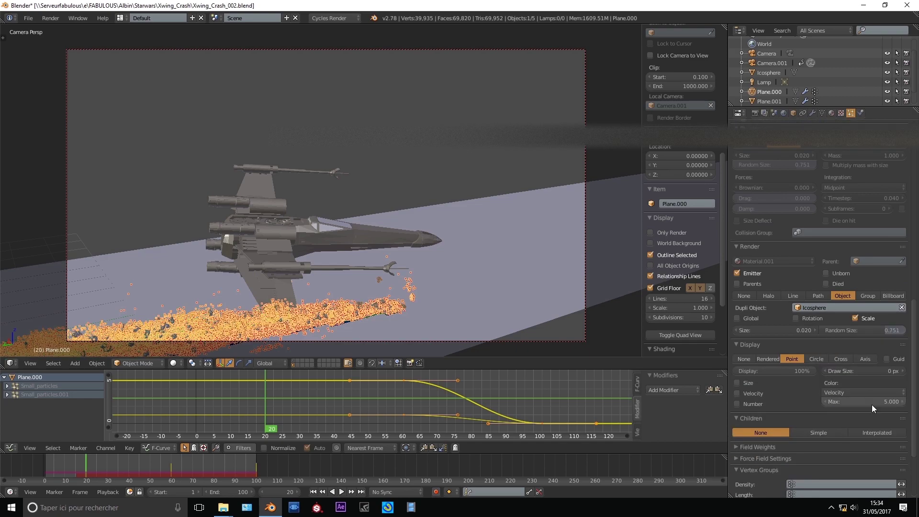
double_click(872, 404)
key(Return)
key(a)
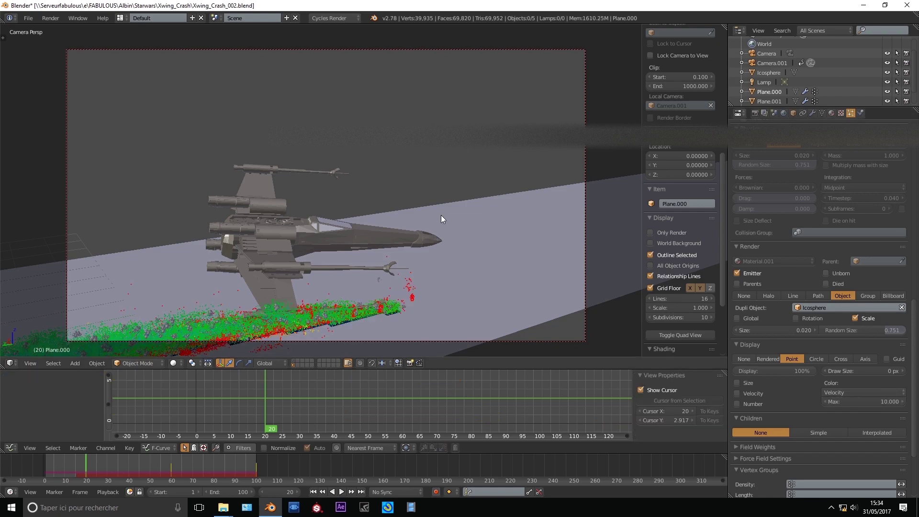
Review the crash animation playing from frame 65.
click(208, 461)
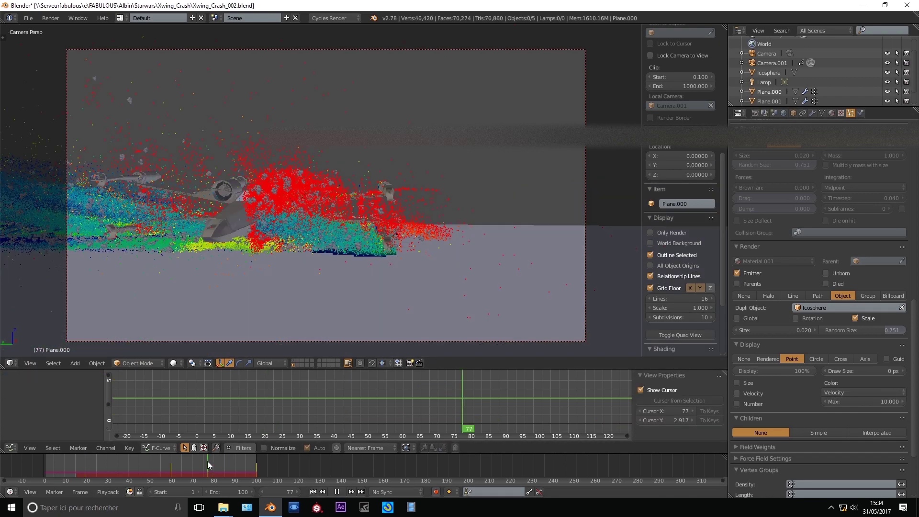
click(183, 461)
key(alt+a)
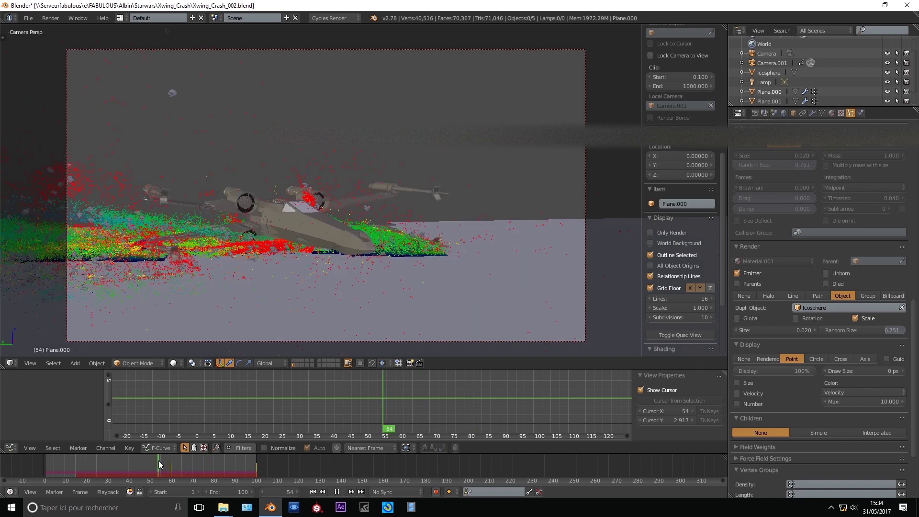
scroll(793, 234, up, 5)
scroll(790, 222, up, 15)
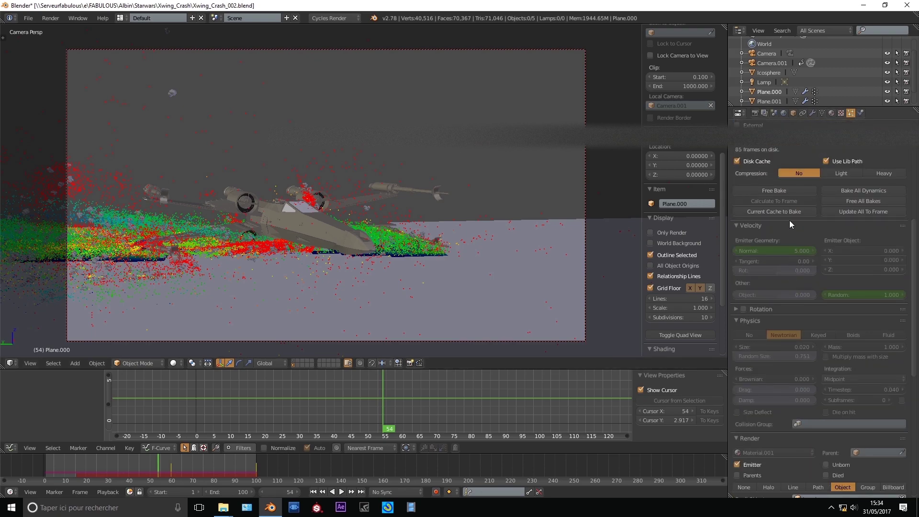
Output JPEG frames as xwing_crash_002 in Xwing_Crash_002 and start an OpenGL viewport animation render.
click(755, 114)
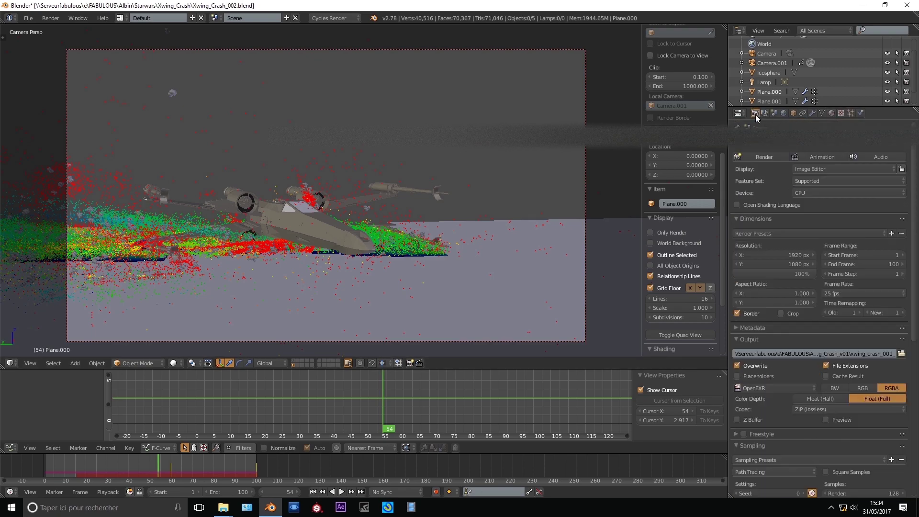
scroll(803, 280, down, 4)
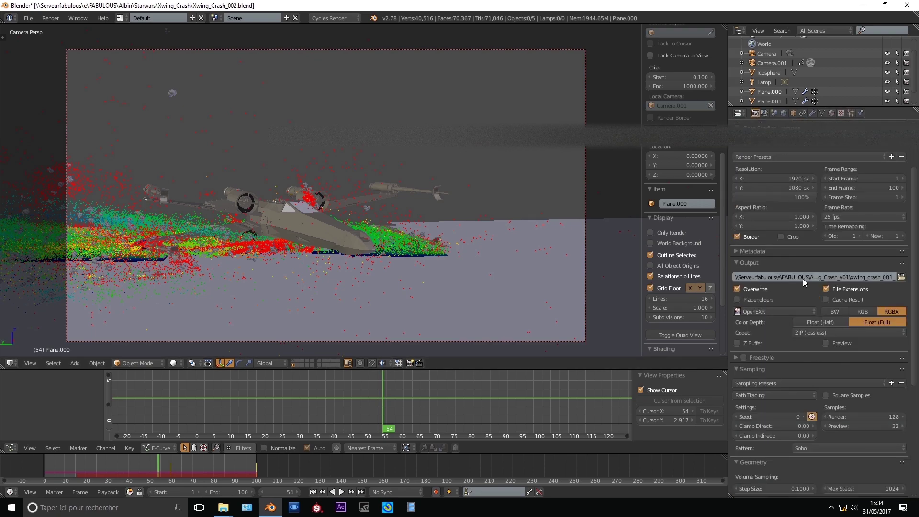
click(785, 312)
click(644, 269)
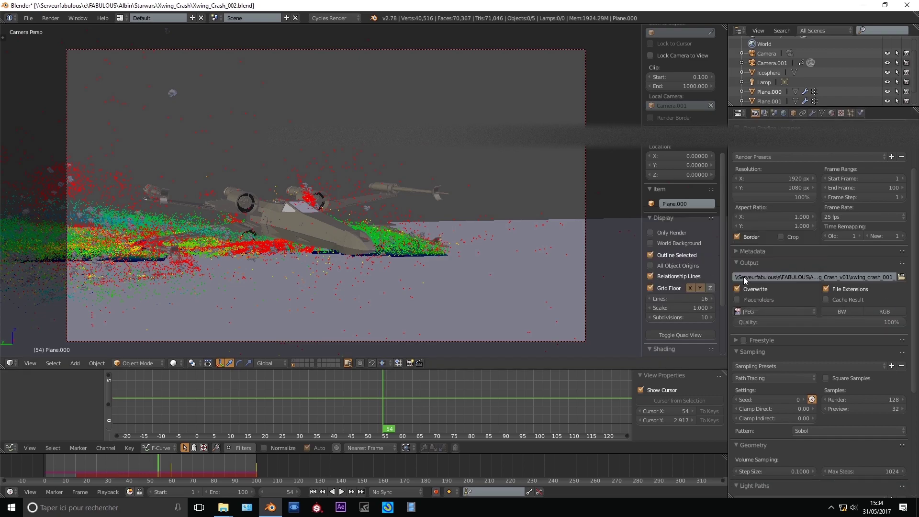
click(901, 278)
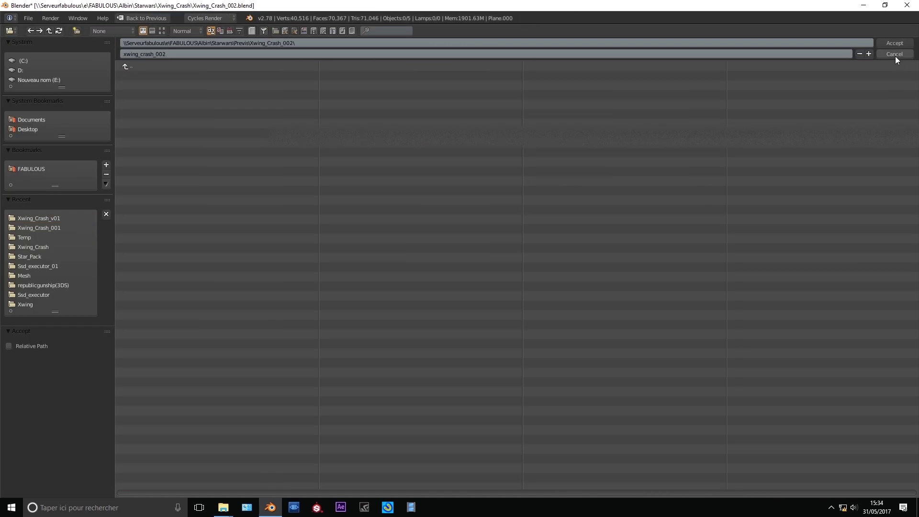
click(895, 56)
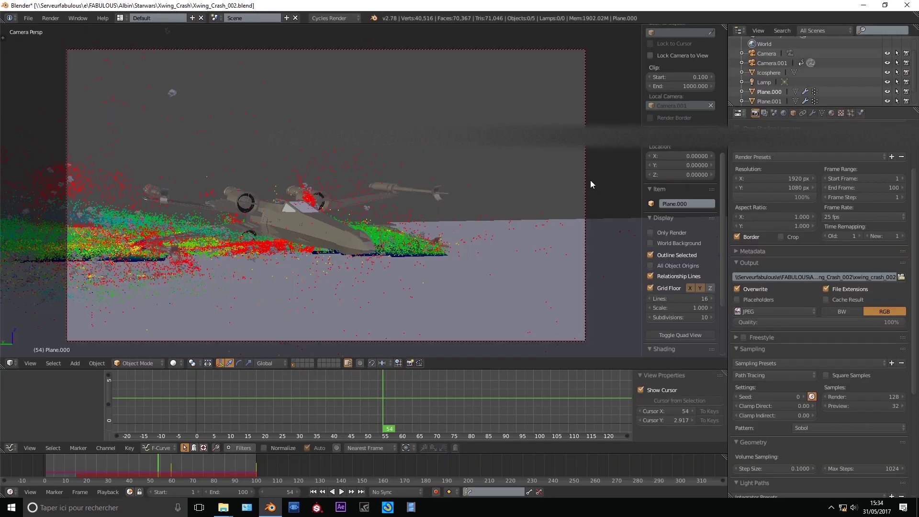
click(419, 363)
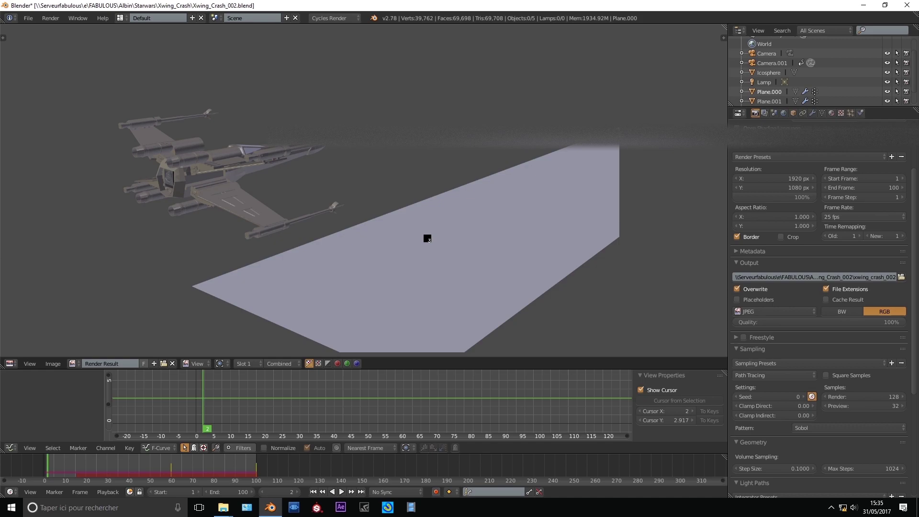